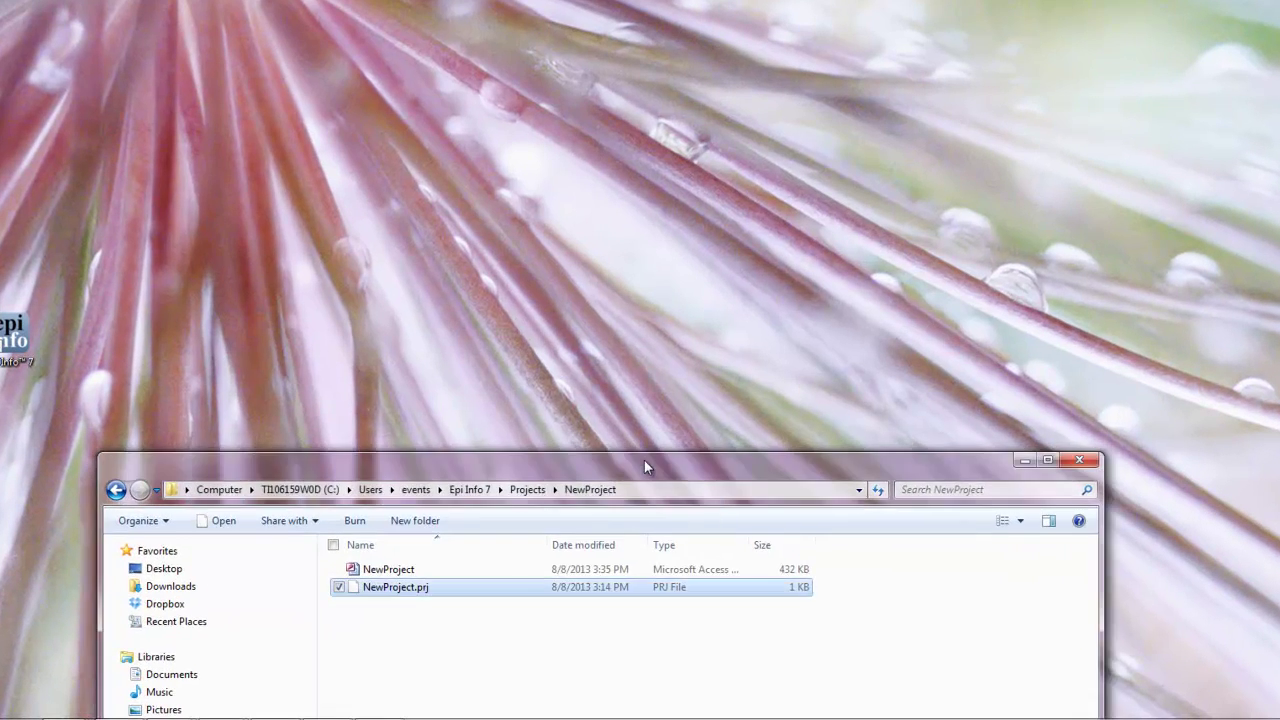
# Step: Try opening NewProject.prj and the NewProject Access database directly, then close Access
pyautogui.moveTo(681, 524); pyautogui.dragTo(726, 219)
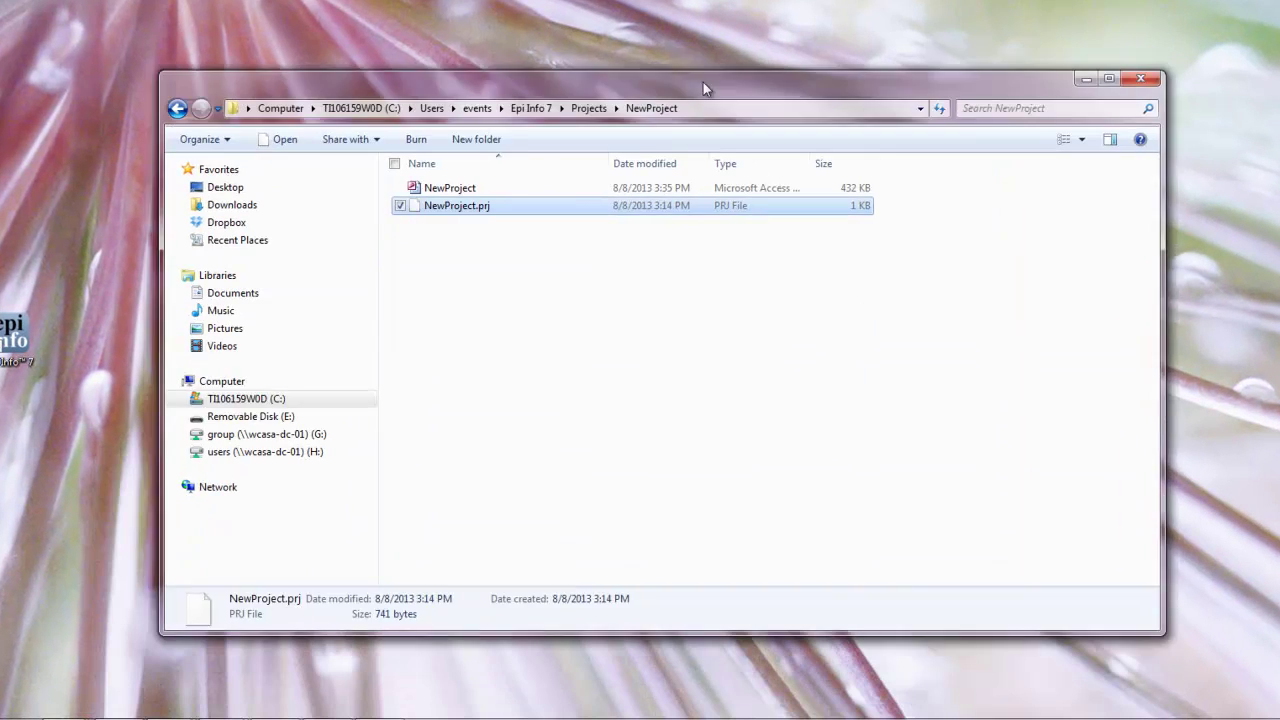
pyautogui.moveTo(703, 82); pyautogui.dragTo(719, 13)
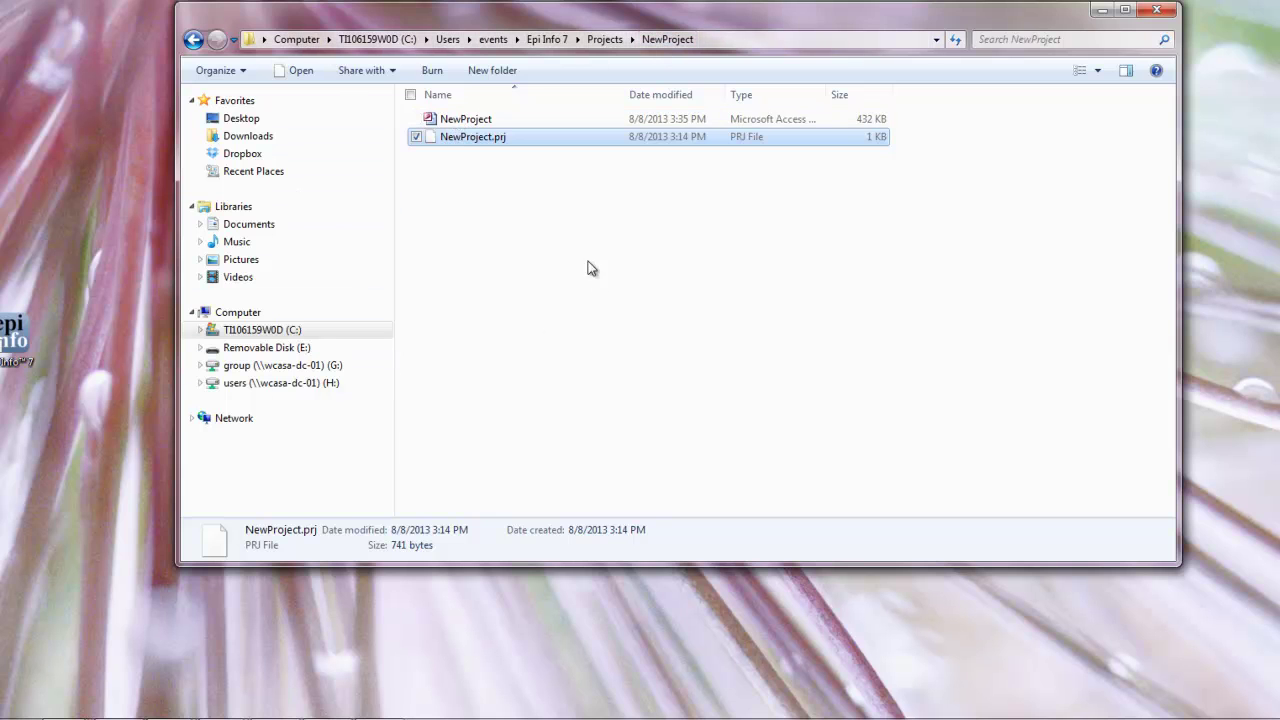
pyautogui.click(488, 214)
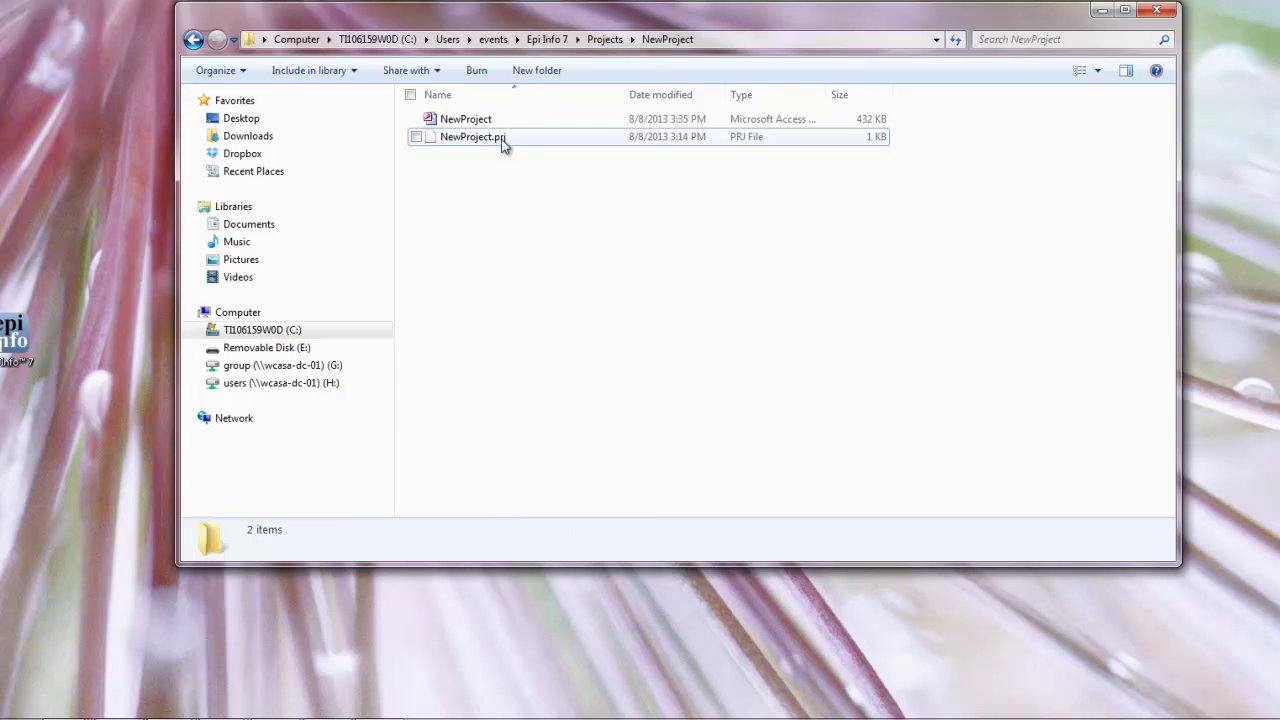
pyautogui.doubleClick(499, 142)
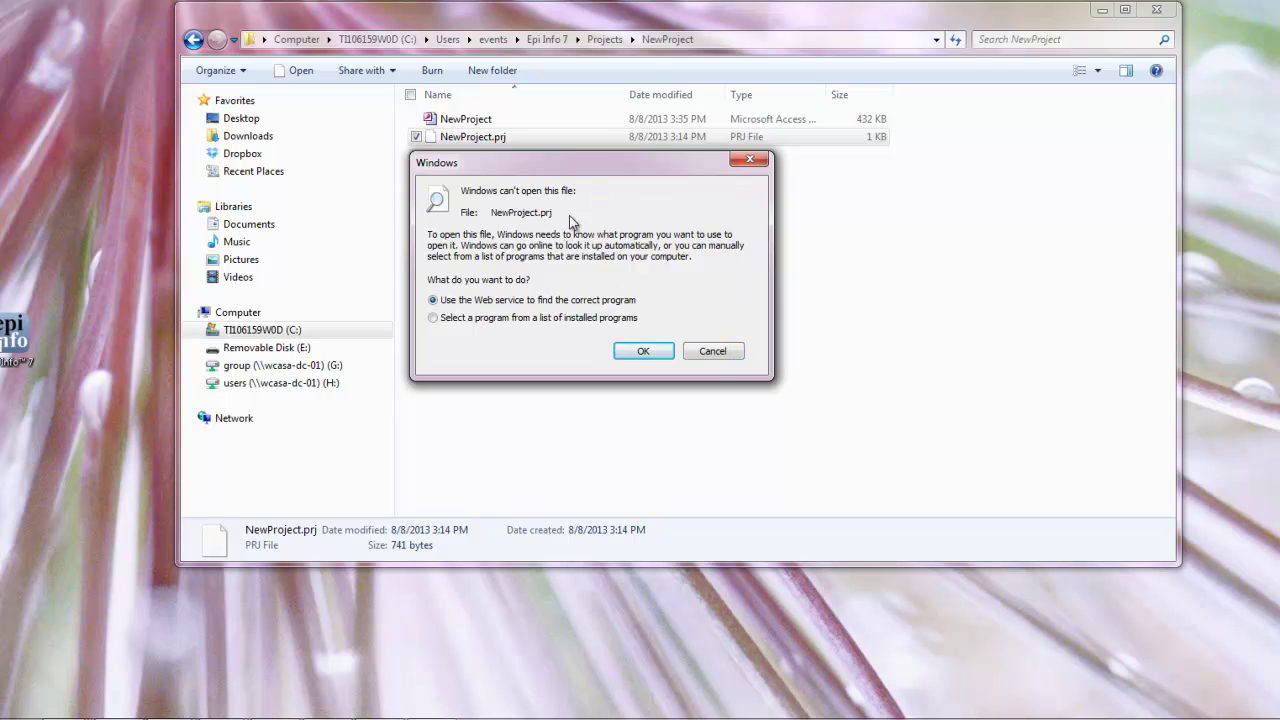
pyautogui.click(750, 159)
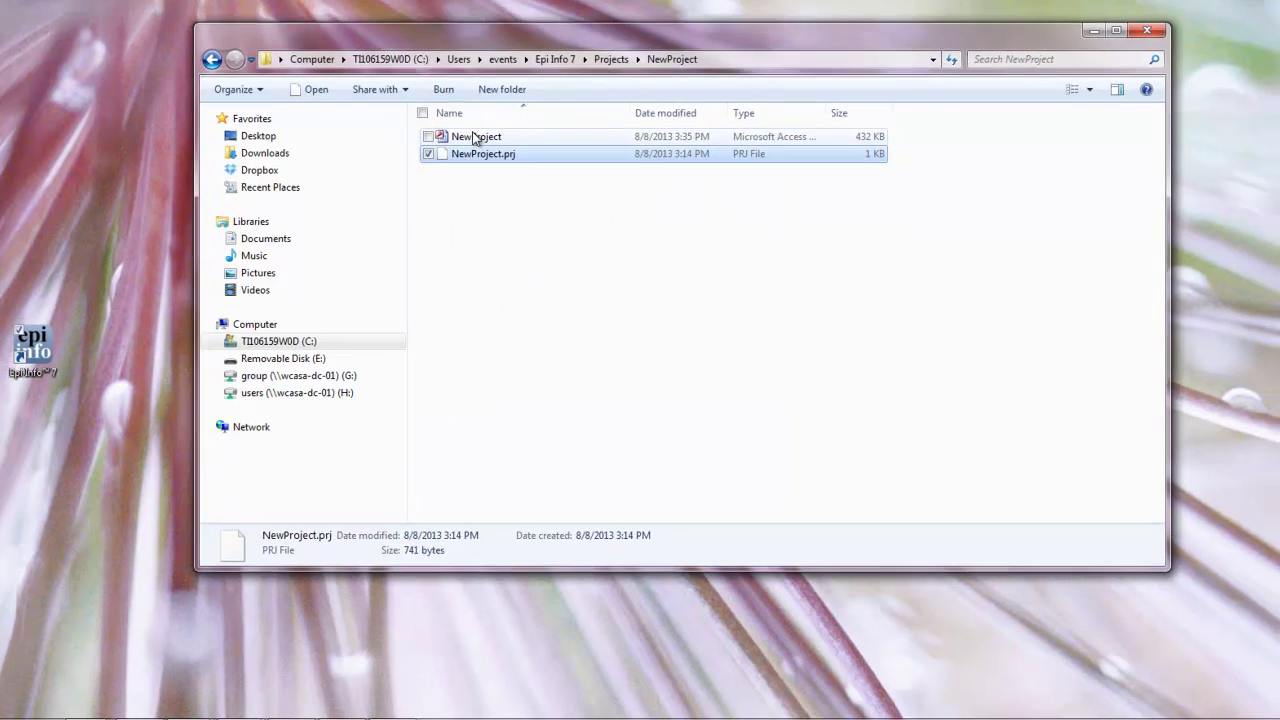
pyautogui.doubleClick(465, 119)
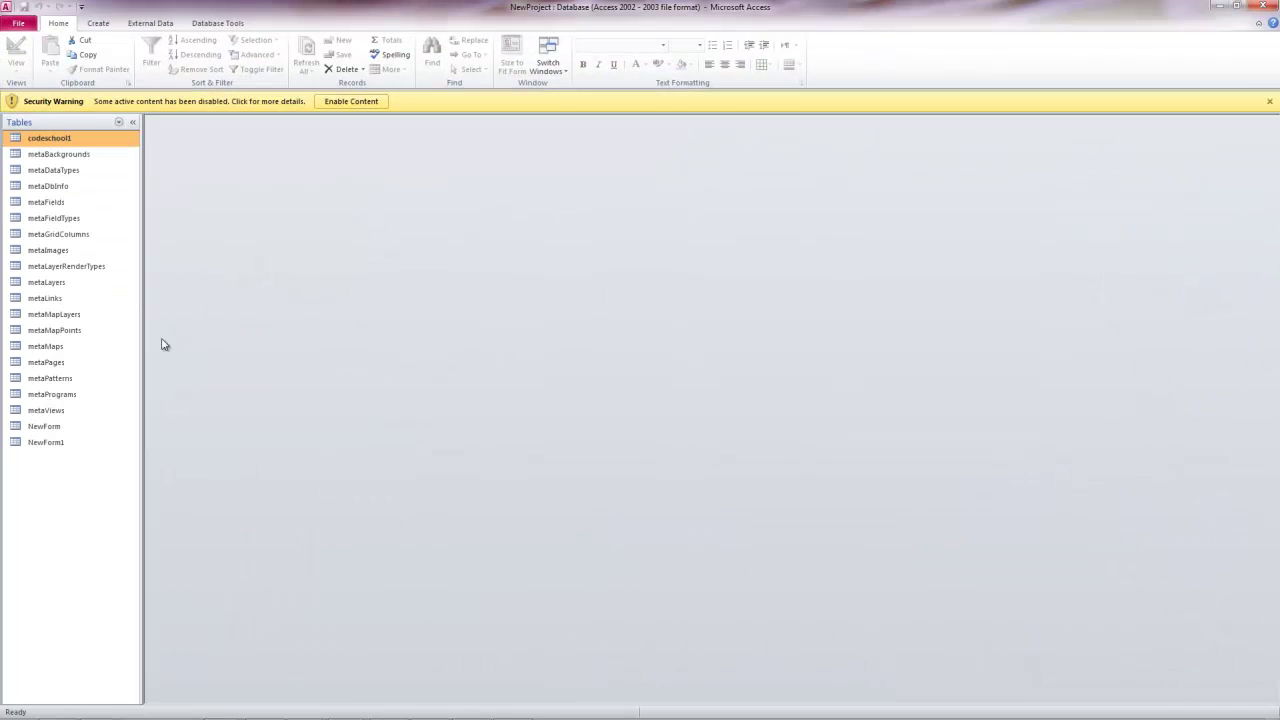
pyautogui.click(1265, 7)
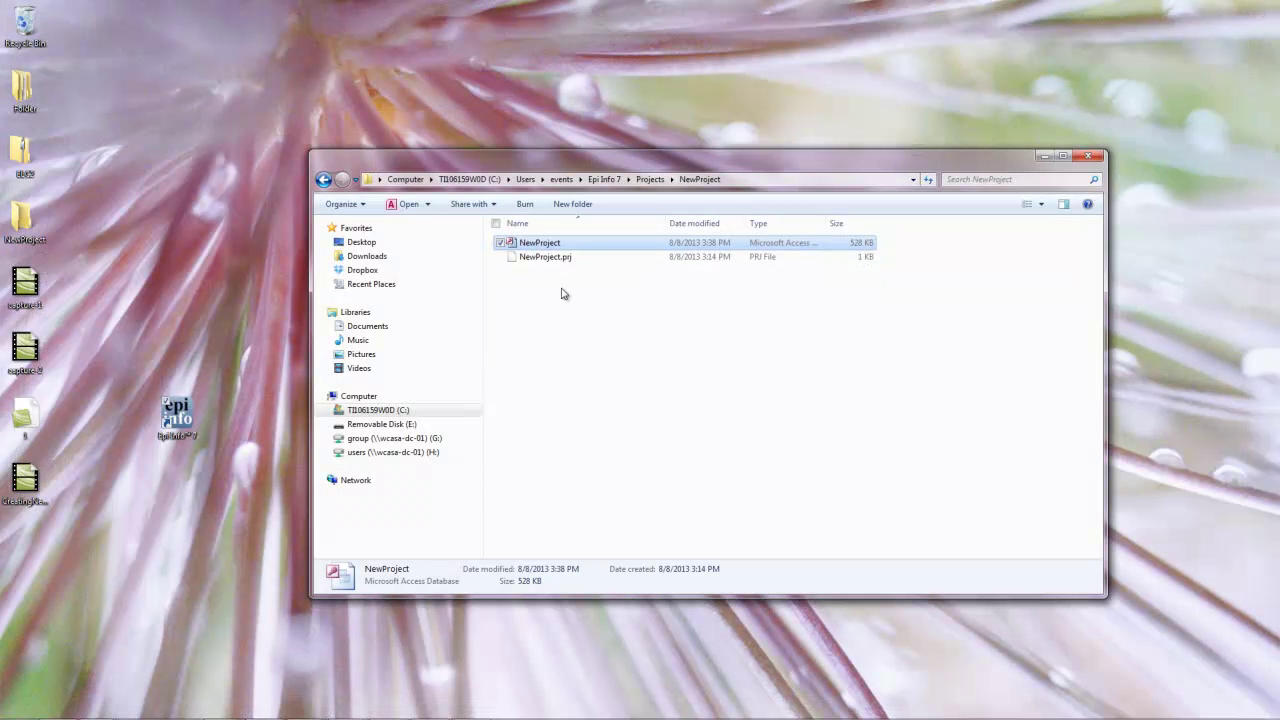
# Step: Close the folder window and launch Epi Info 7's Enter Data by searching 'epi info'
pyautogui.click(1097, 160)
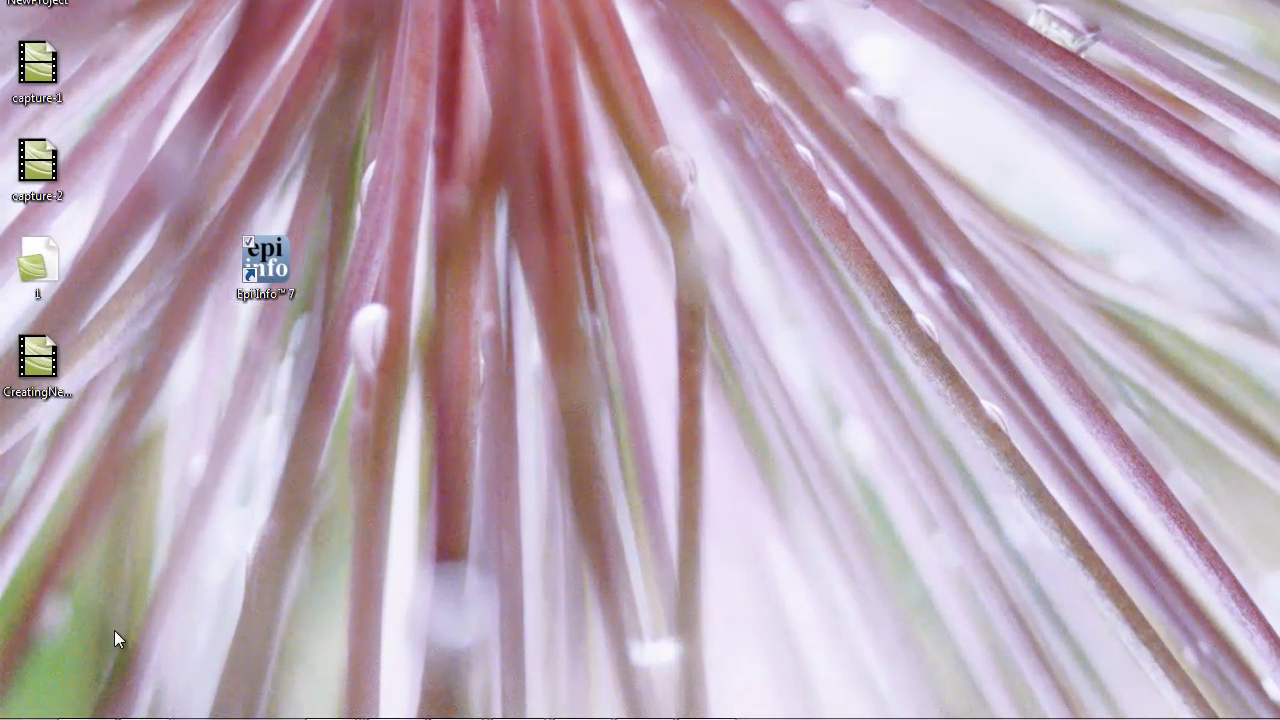
pyautogui.click(27, 700)
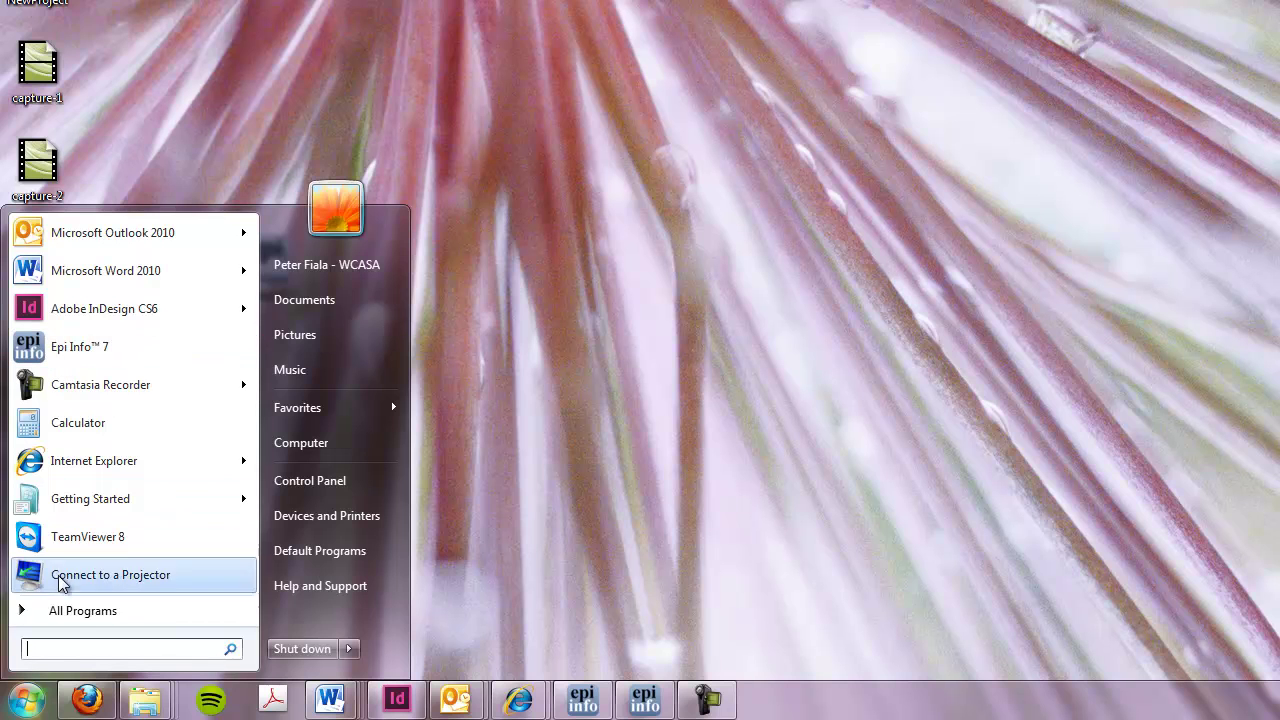
pyautogui.write('epi info')
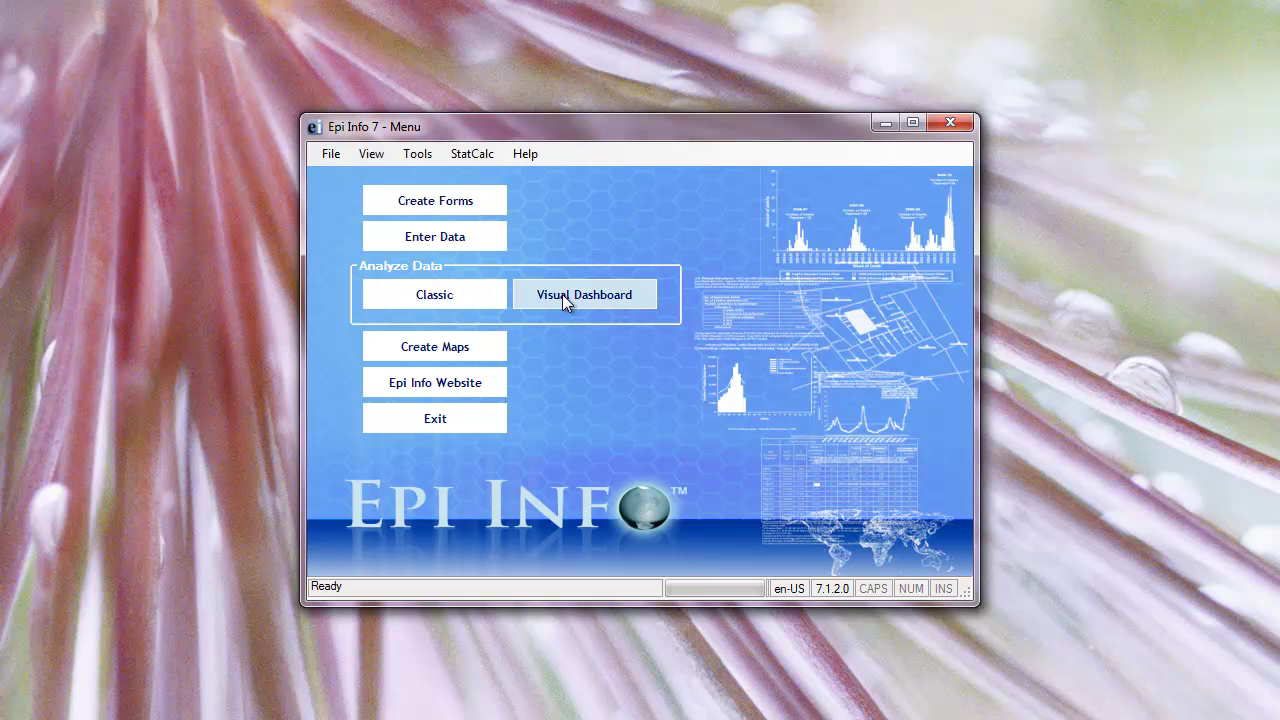
pyautogui.click(449, 237)
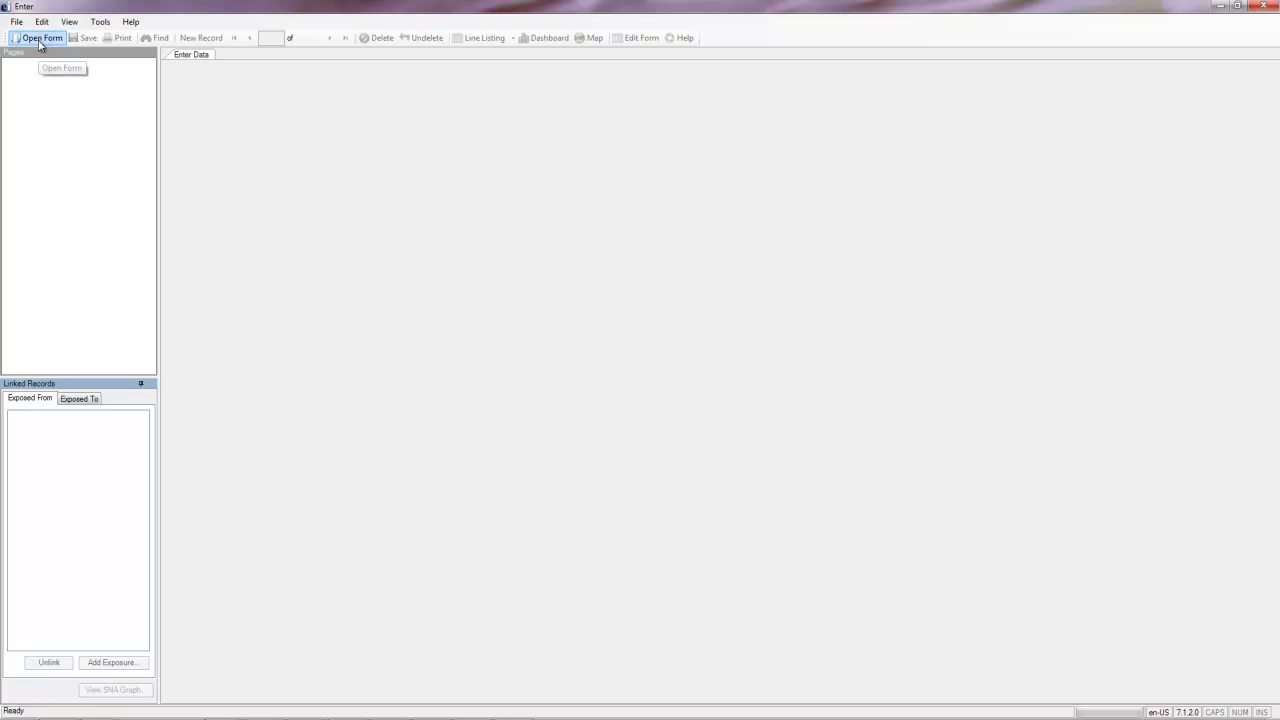
# Step: Load NewForm from NewProject\NewProject.prj for data entry, showing record 1 of 1
pyautogui.click(42, 38)
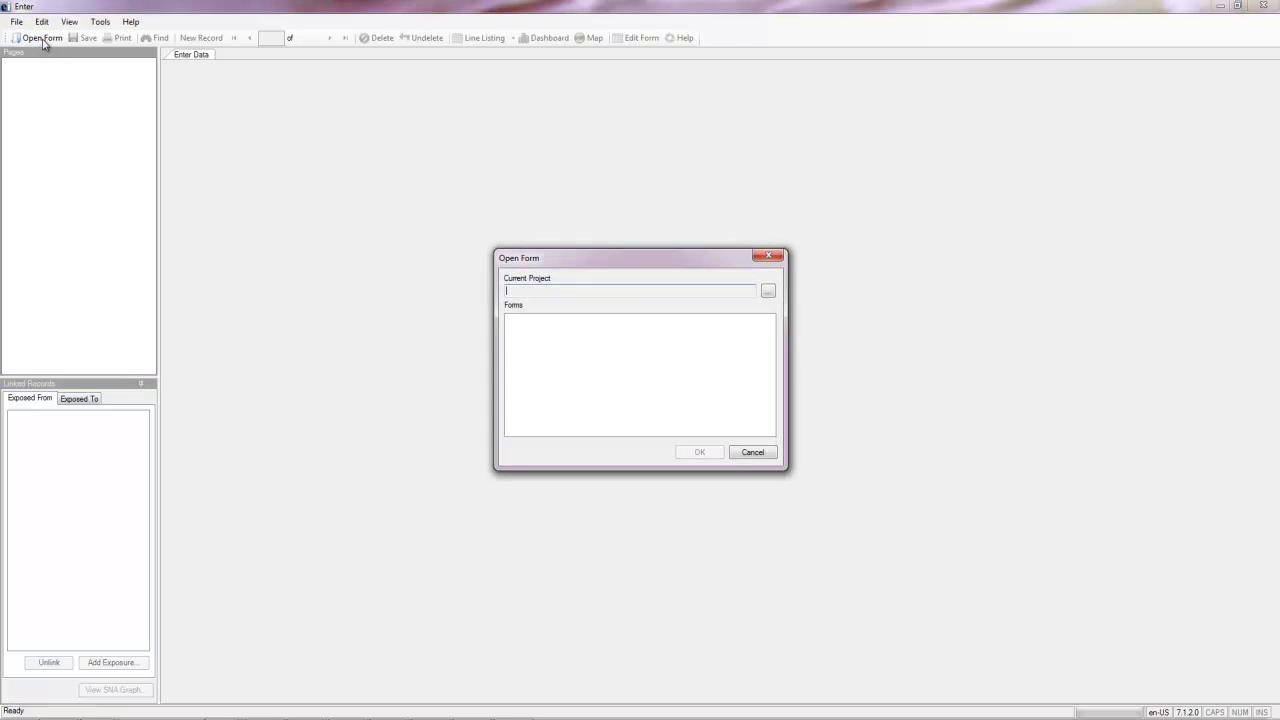
pyautogui.click(769, 291)
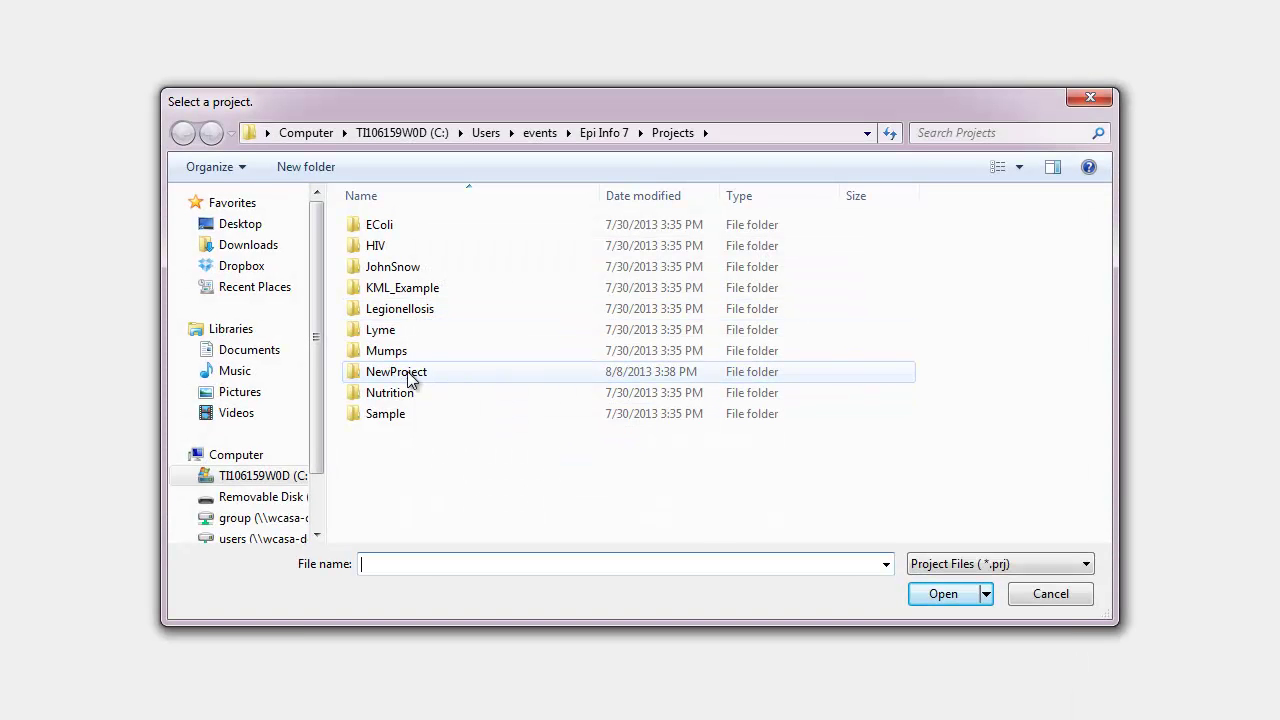
pyautogui.doubleClick(408, 375)
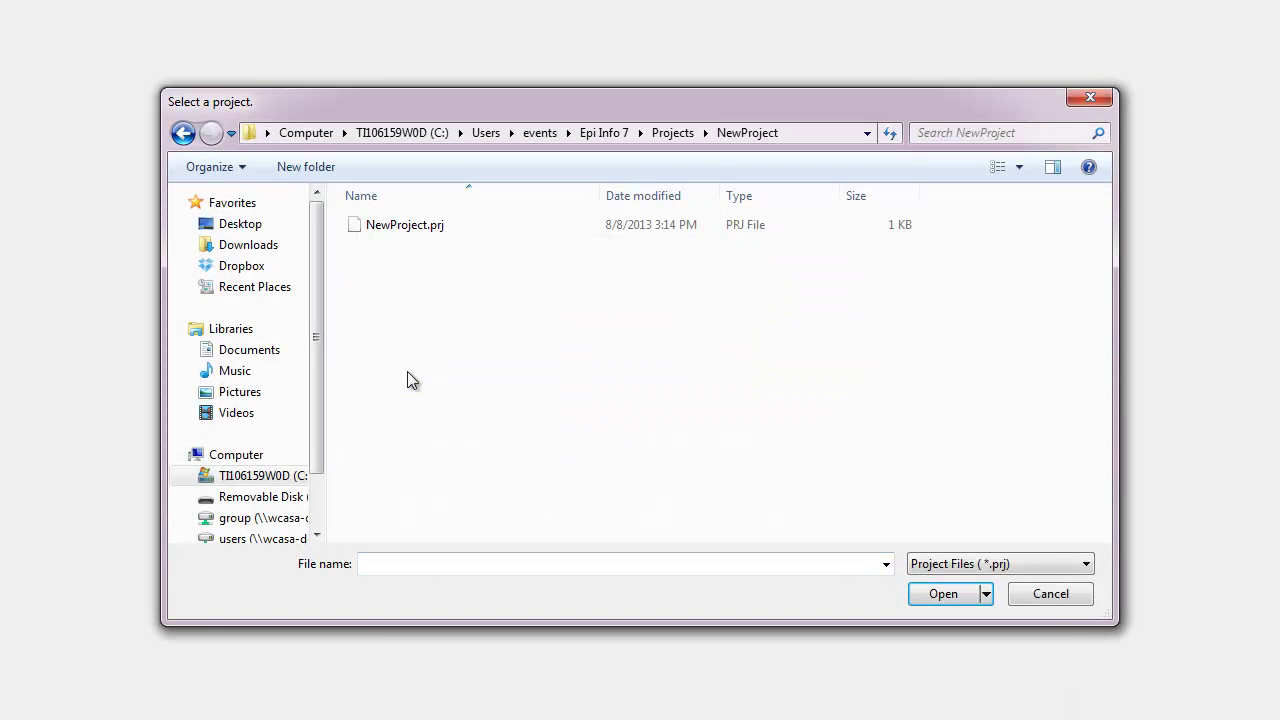
pyautogui.click(410, 230)
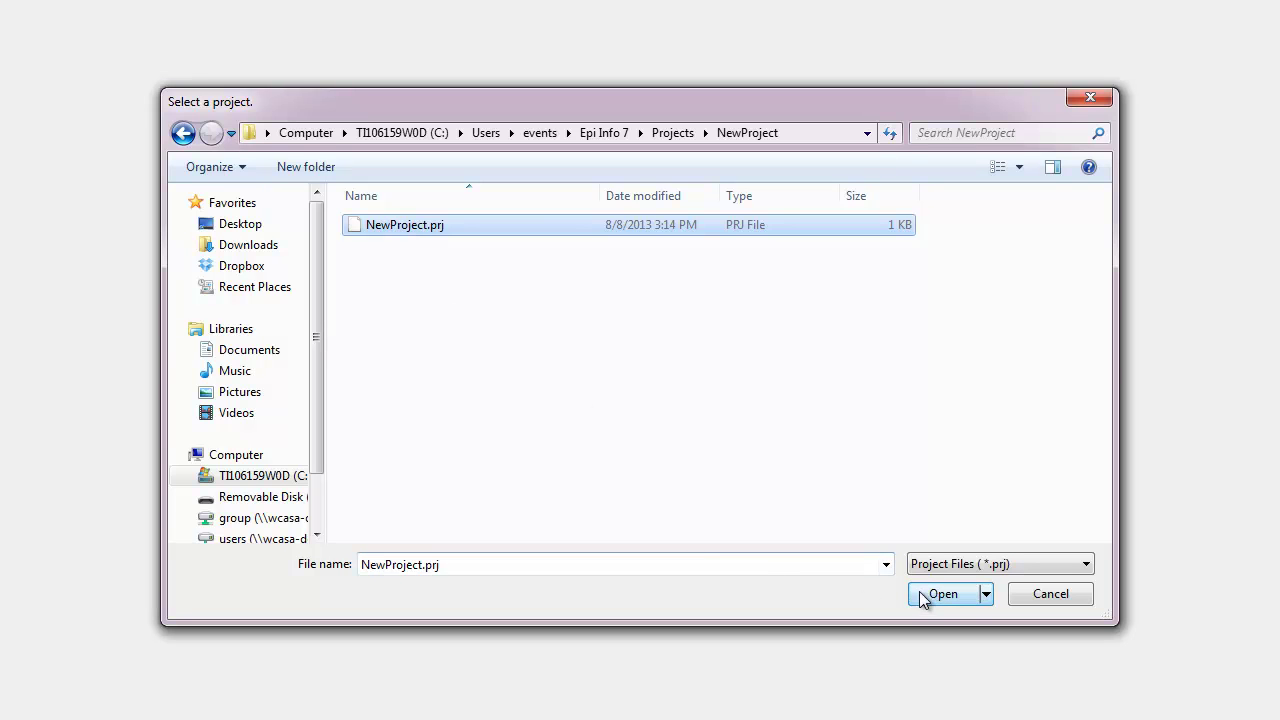
pyautogui.click(382, 568)
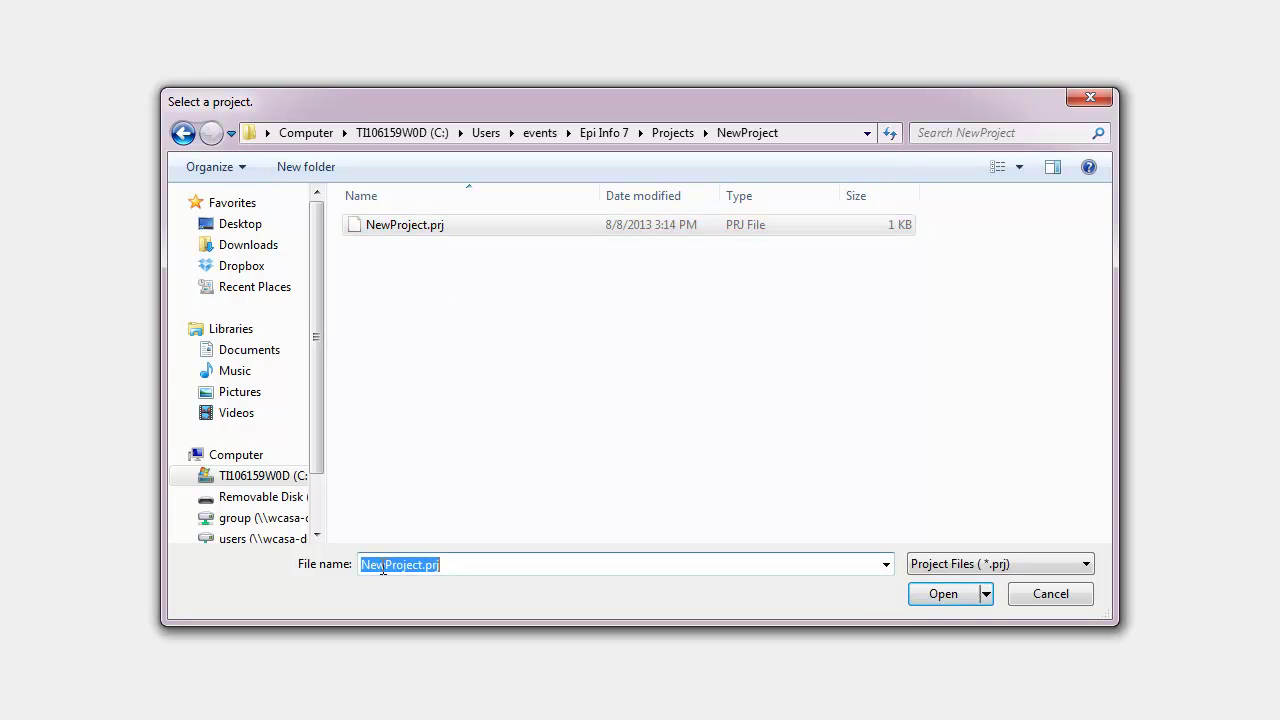
pyautogui.click(940, 595)
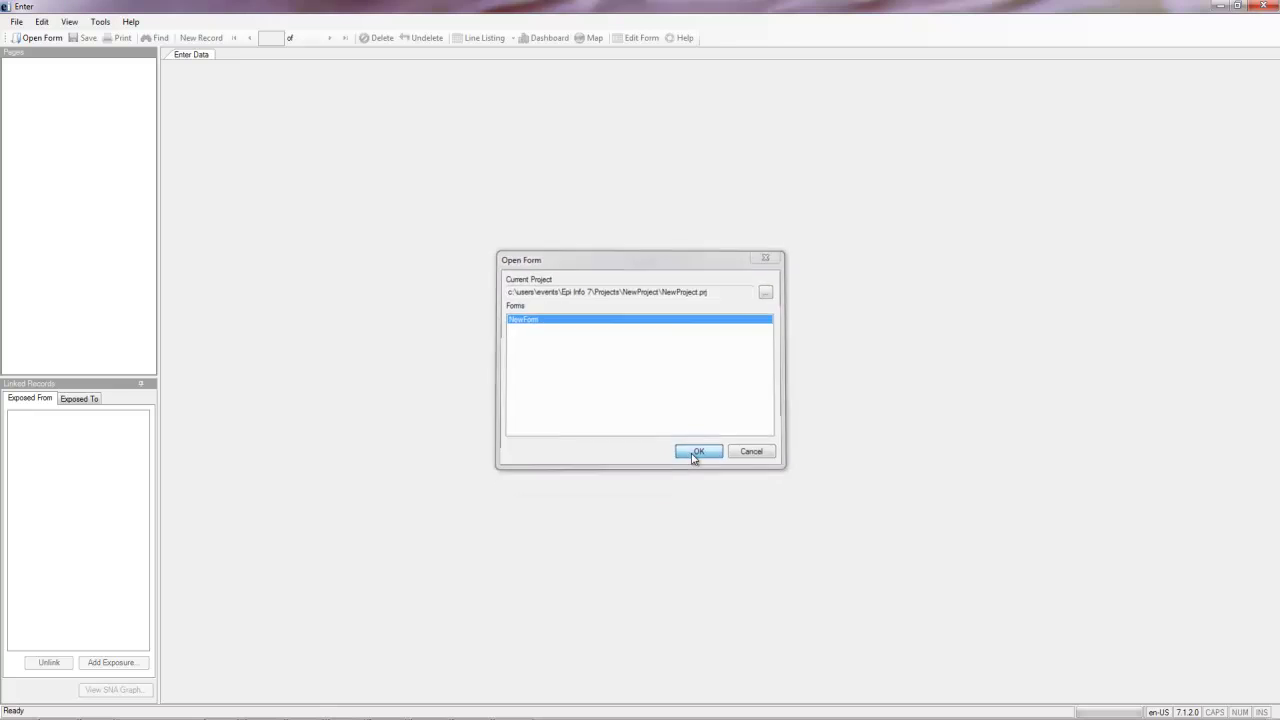
pyautogui.click(695, 452)
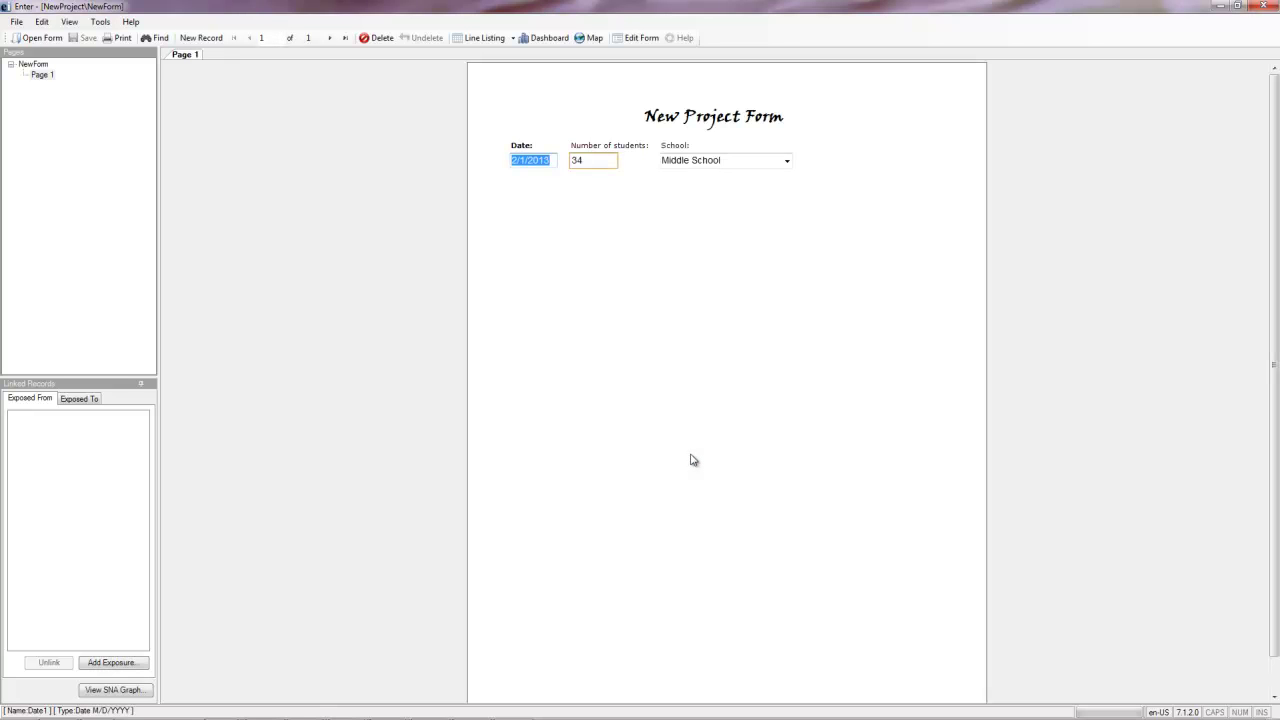
# Step: Add a new record dated 3/1/2013 with 20 students at High School
pyautogui.click(554, 162)
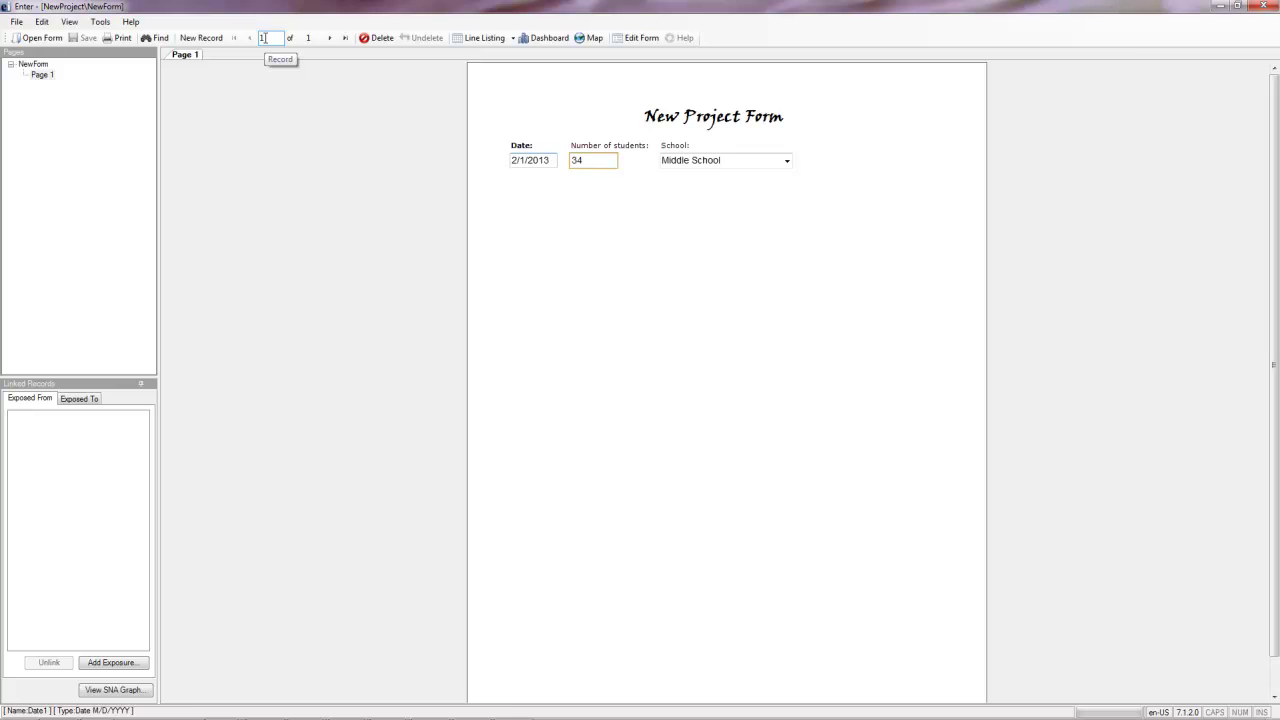
pyautogui.click(202, 40)
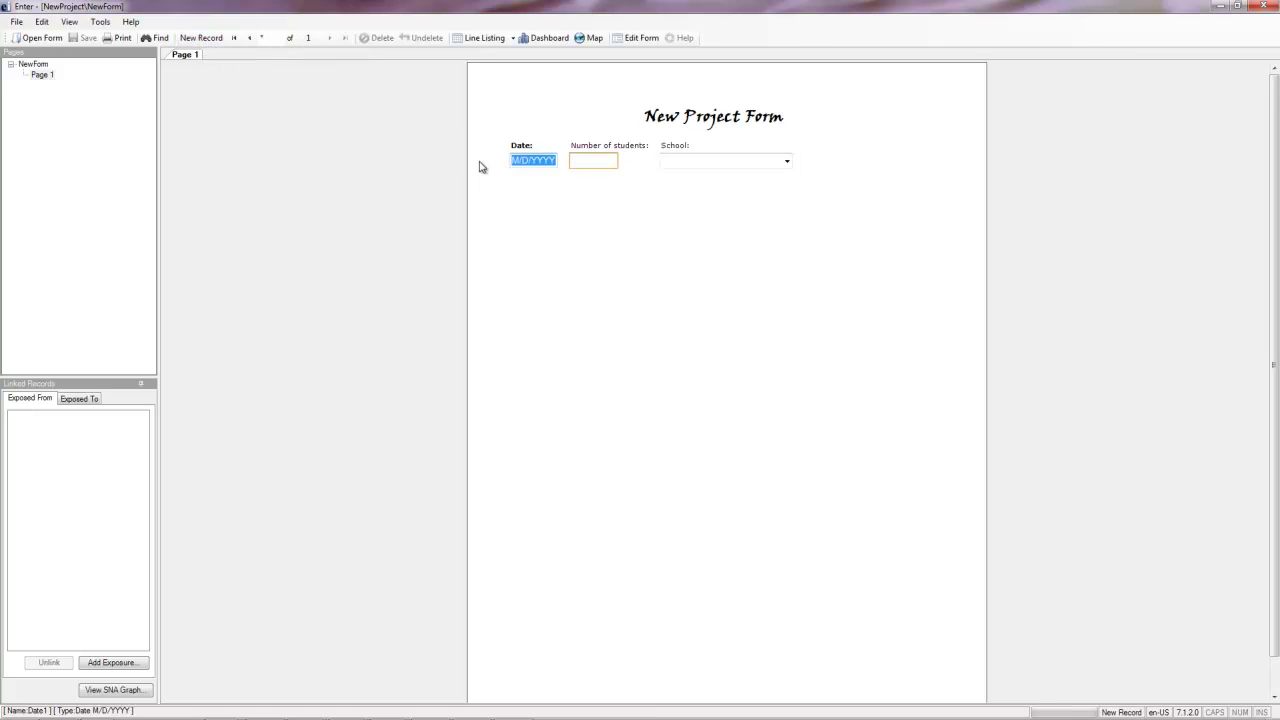
pyautogui.write('3/1/2013')
pyautogui.press('Tab')
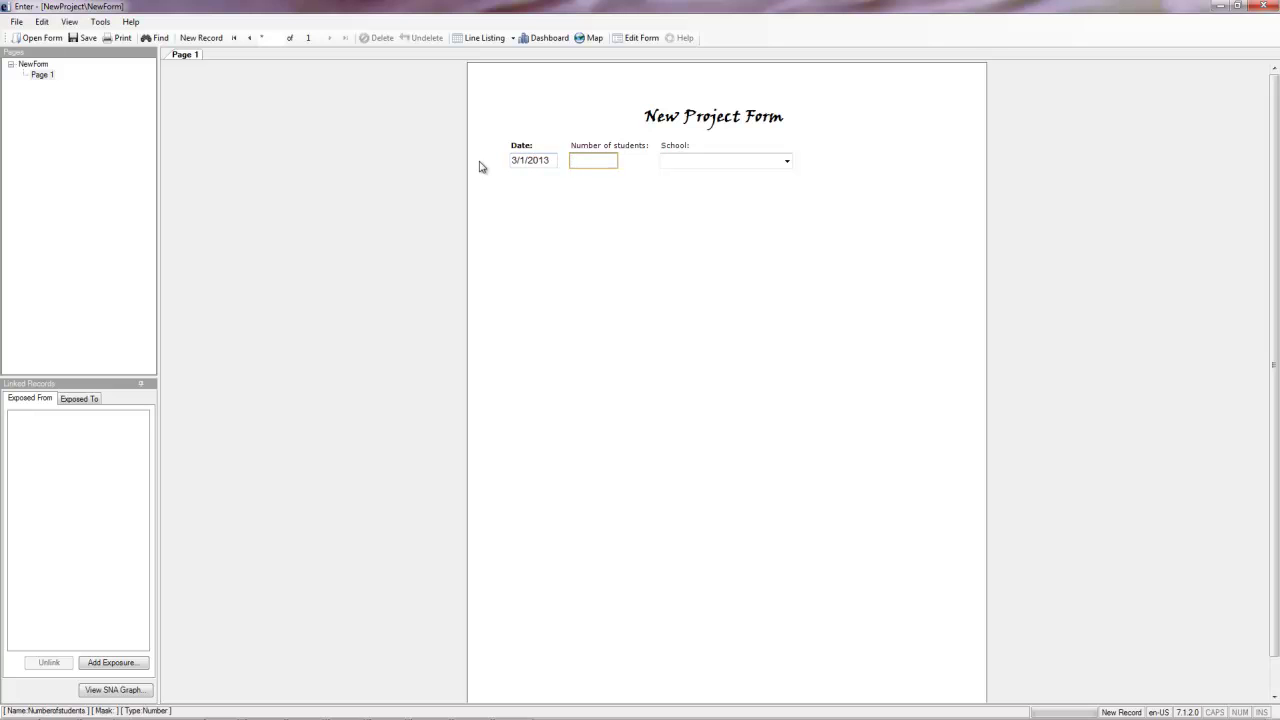
pyautogui.write('20')
pyautogui.press('Tab')
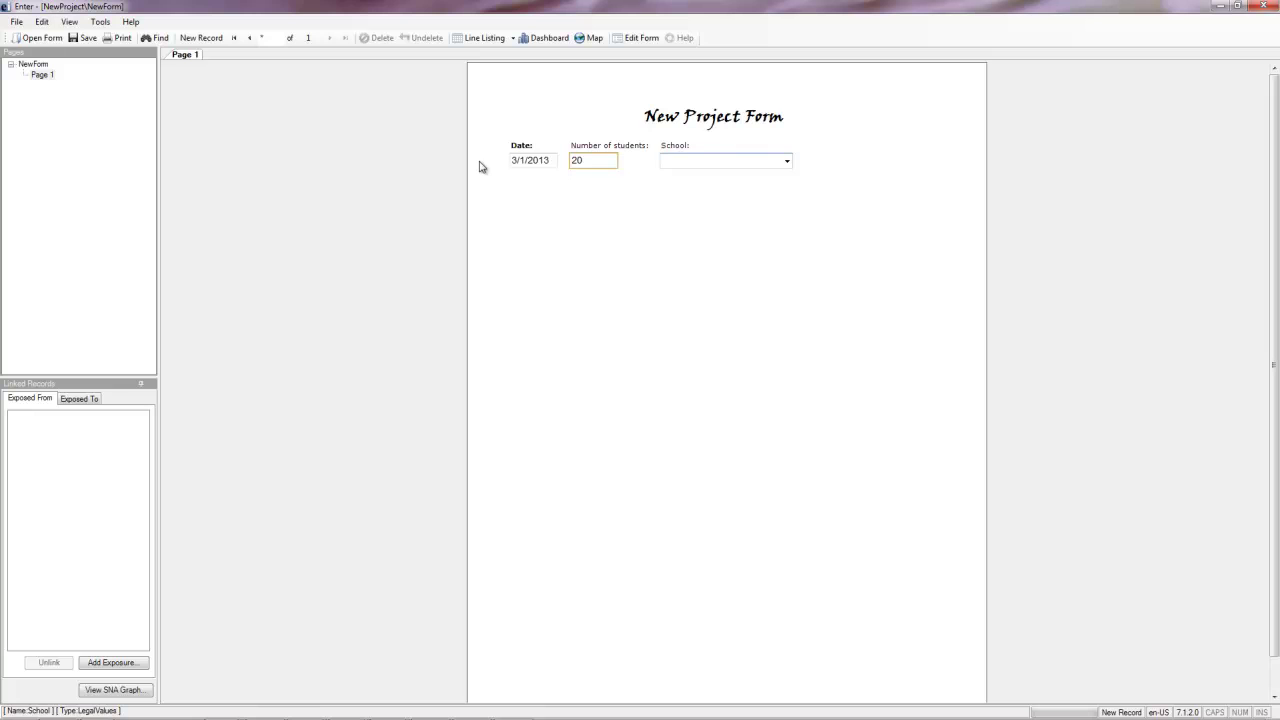
pyautogui.write('High School')
pyautogui.press('Tab')
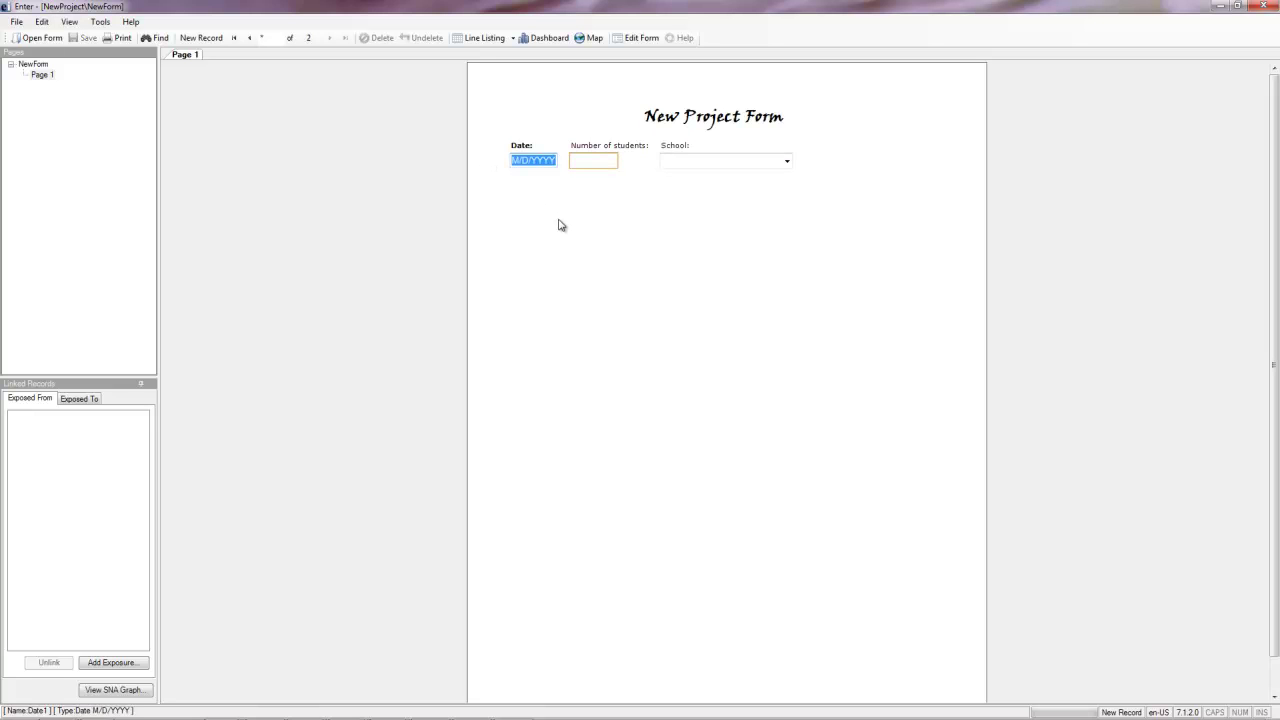
pyautogui.press('Tab')
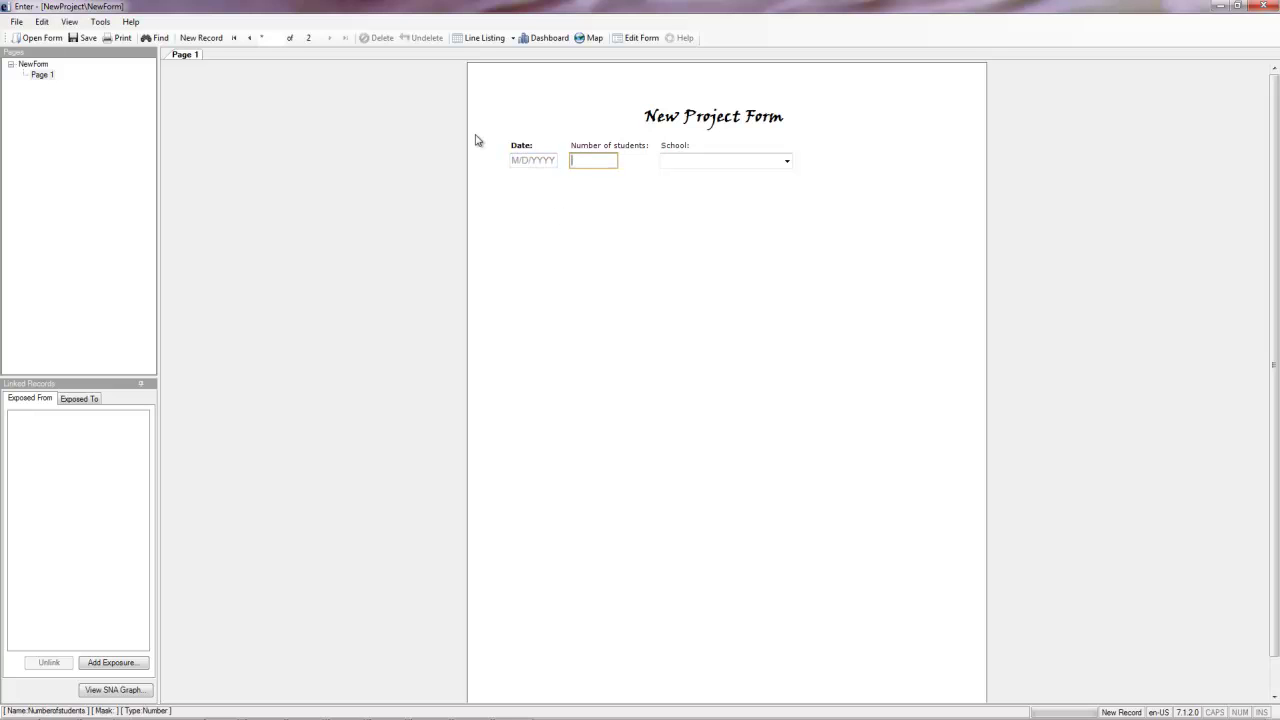
# Step: Step back to record 1, then forward to record 2 of 2
pyautogui.click(250, 40)
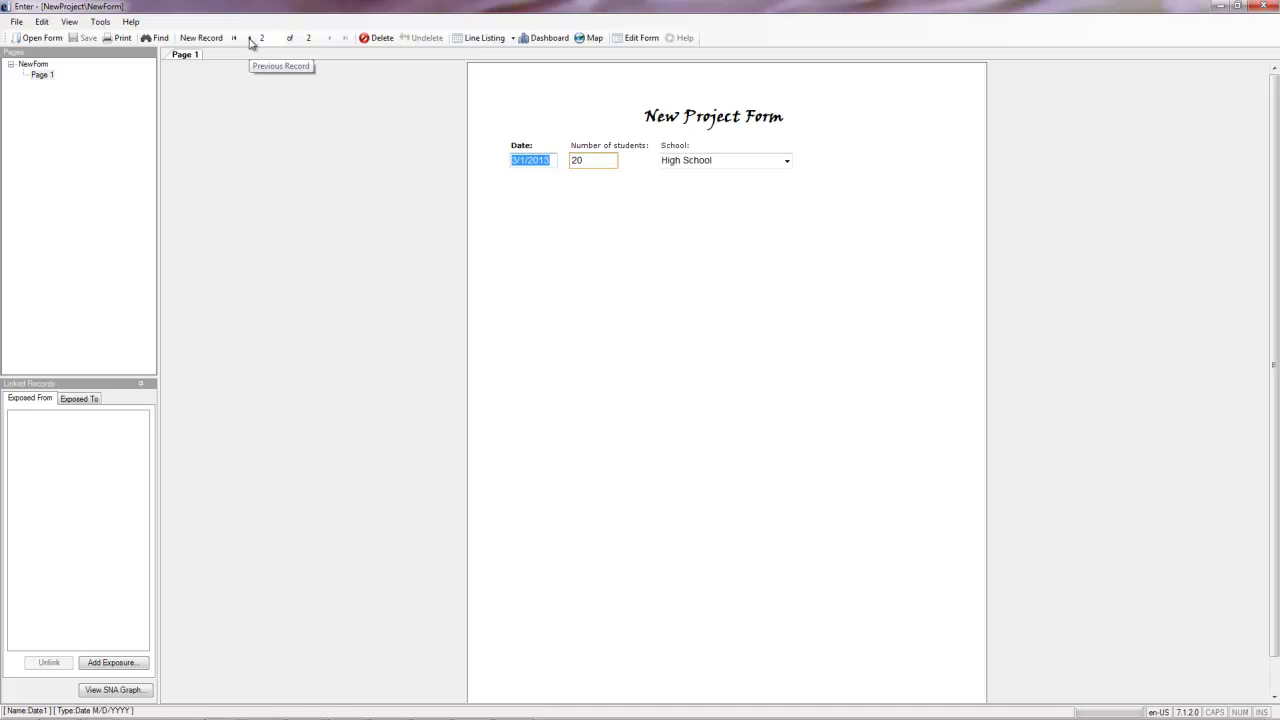
pyautogui.click(250, 40)
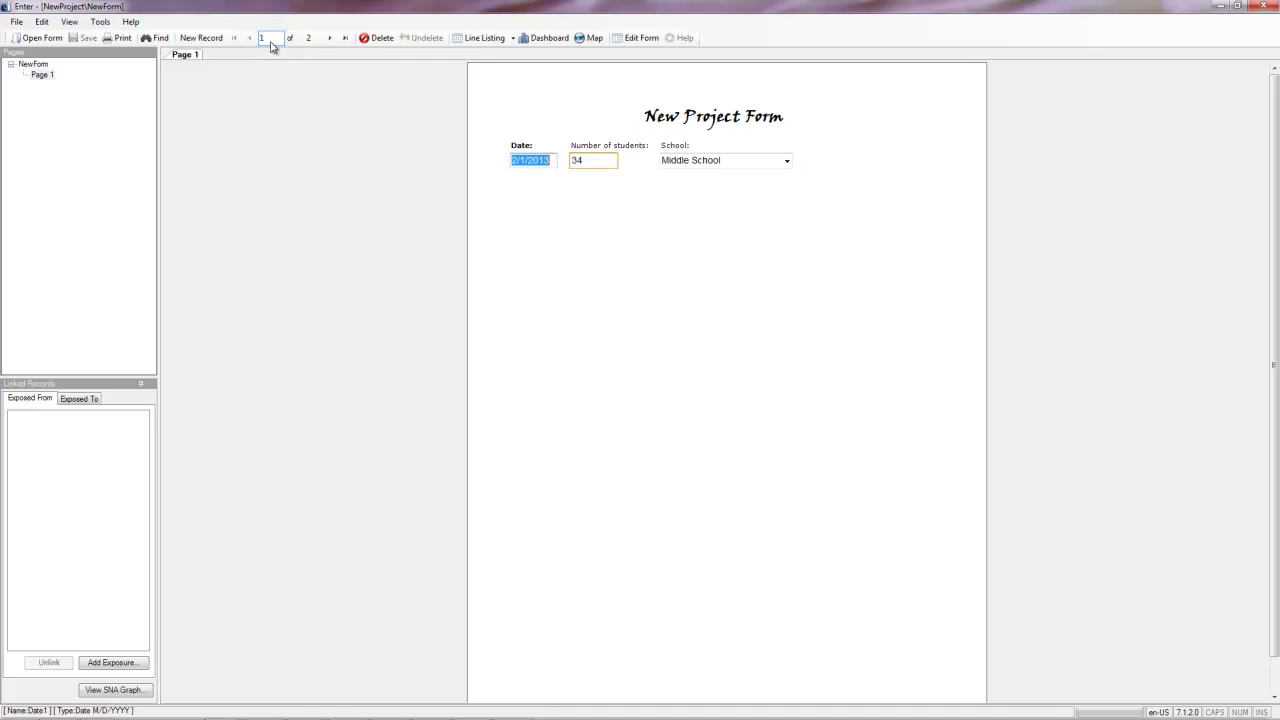
pyautogui.click(329, 38)
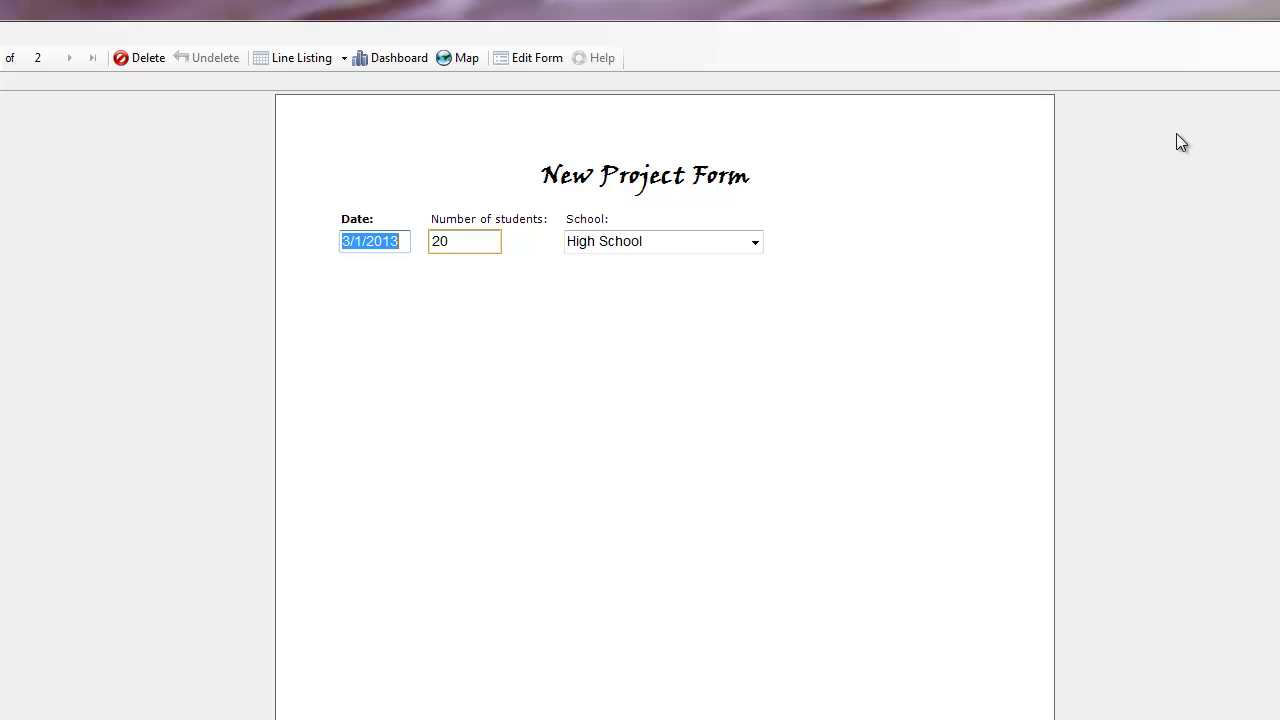
# Step: Switch to the Epi Info menu and back, then check the School choices, keeping High School
pyautogui.hotkey('alt', 'Tab')
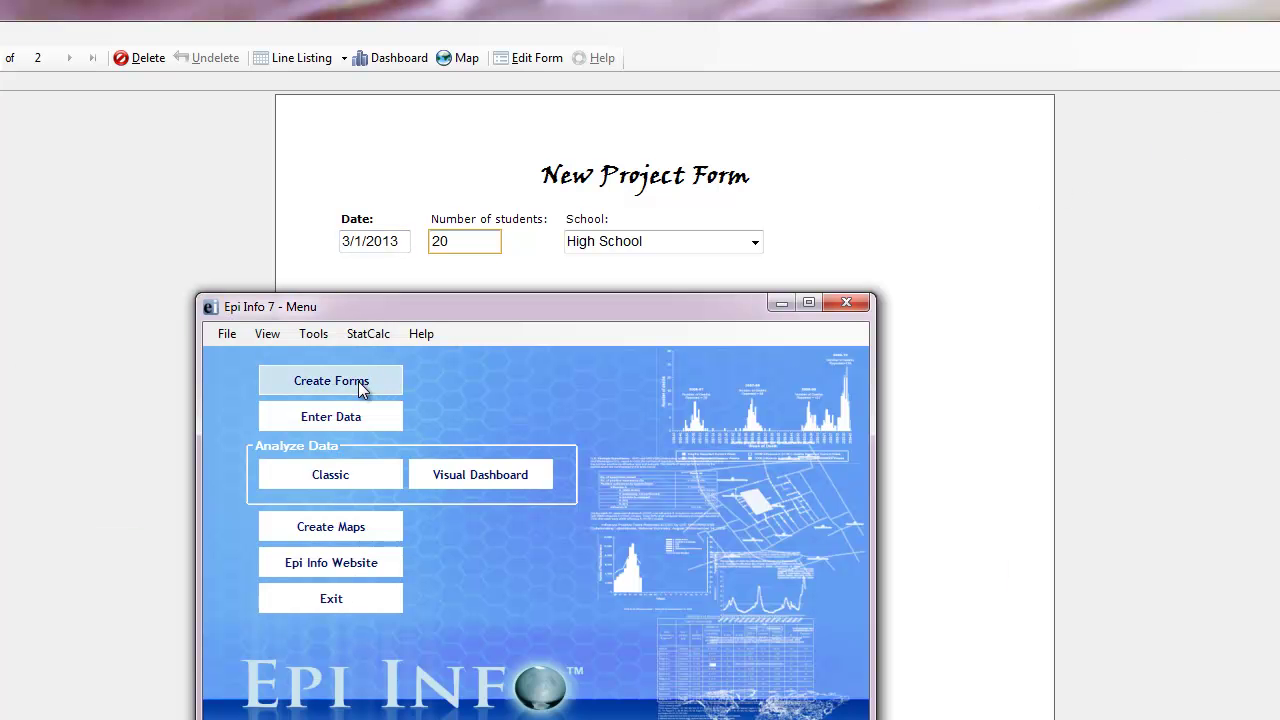
pyautogui.click(1006, 374)
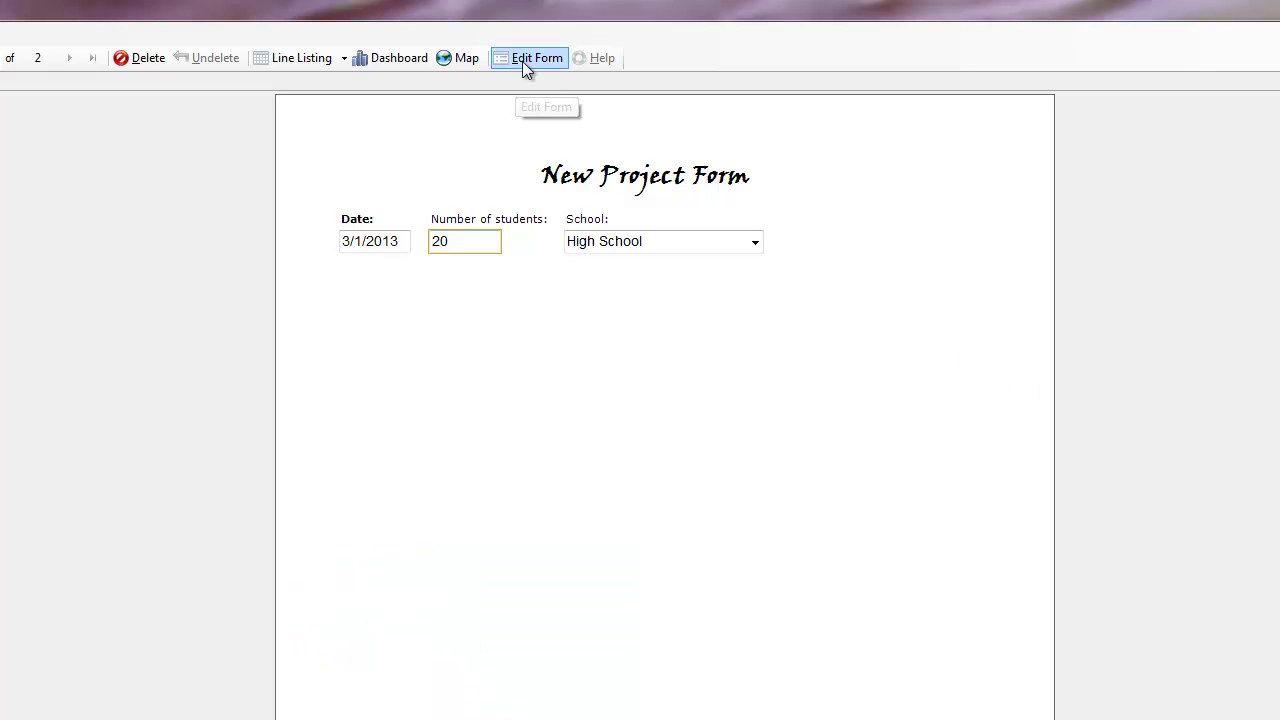
pyautogui.click(754, 242)
pyautogui.click(754, 242)
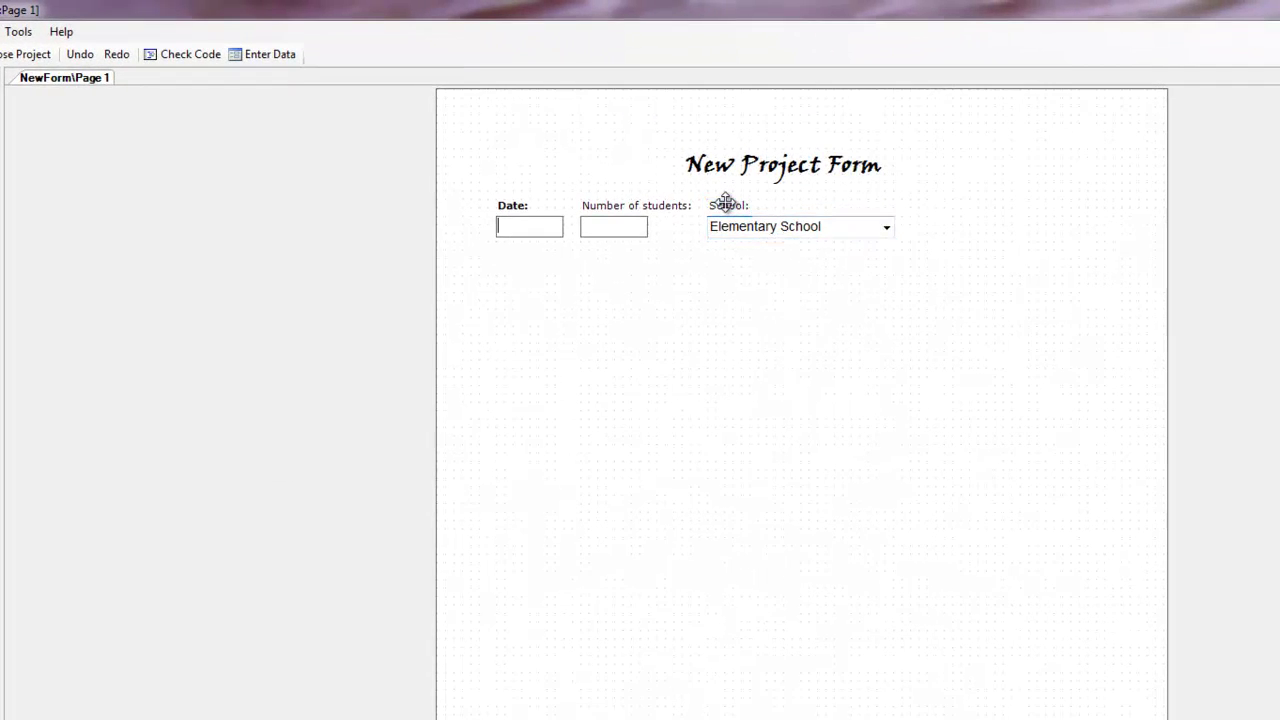
# Step: Add 'Alternative School' as a new value in the School field's data source properties
pyautogui.rightClick(726, 203)
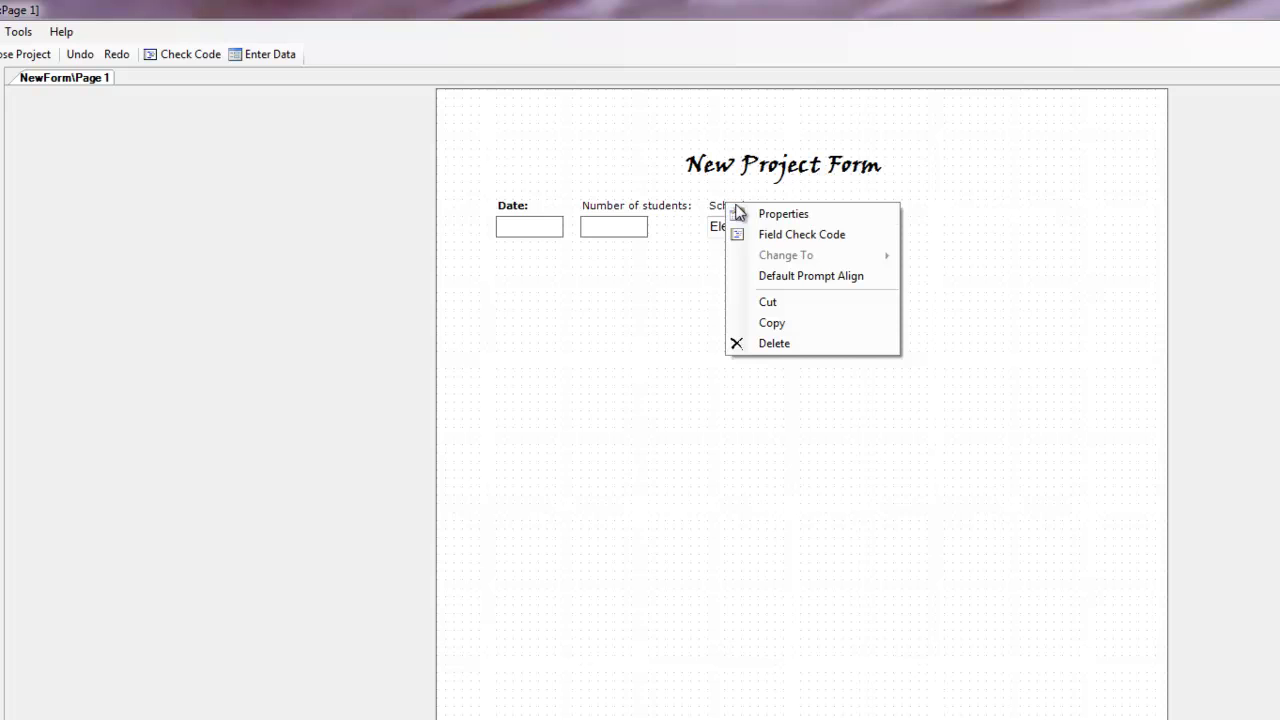
pyautogui.click(765, 213)
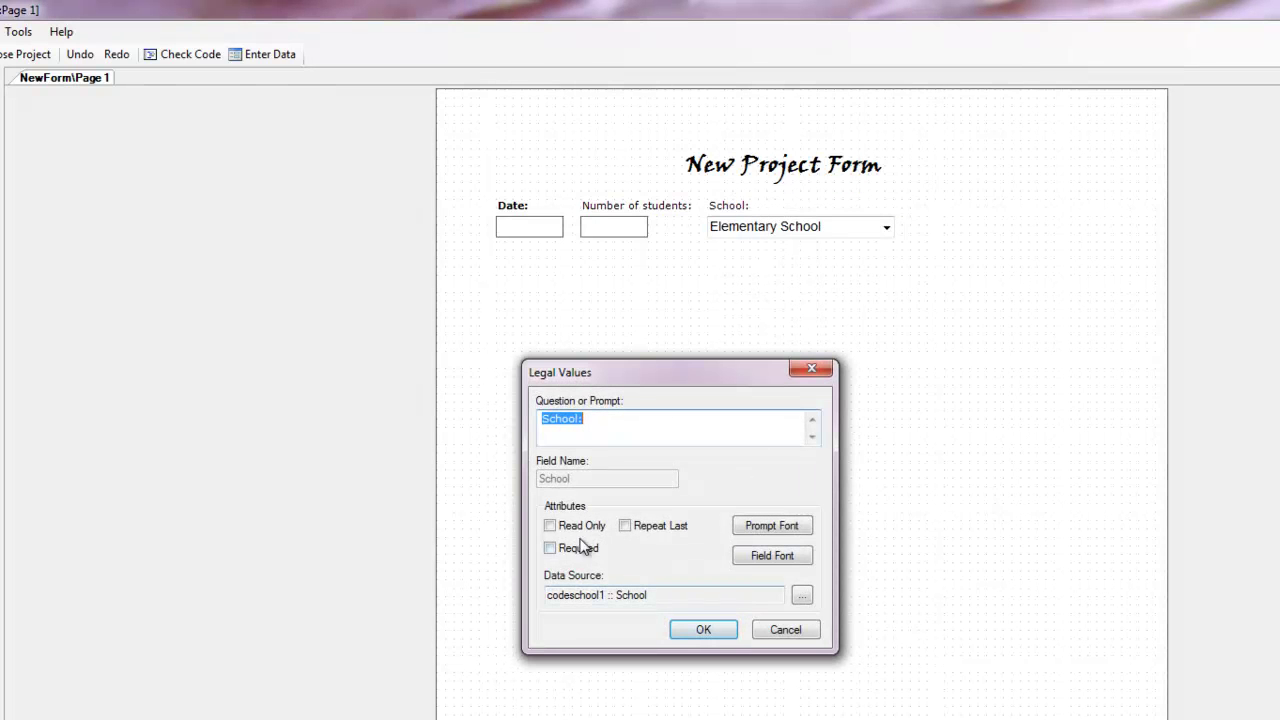
pyautogui.click(801, 595)
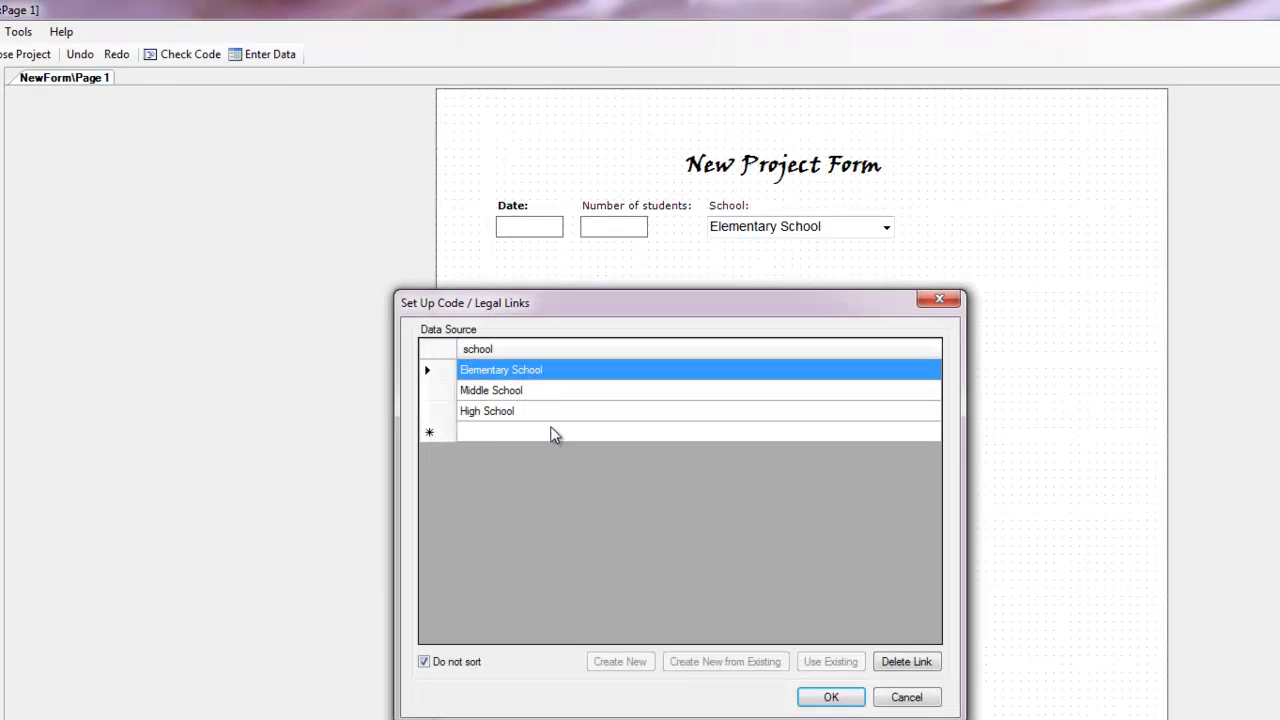
pyautogui.click(514, 430)
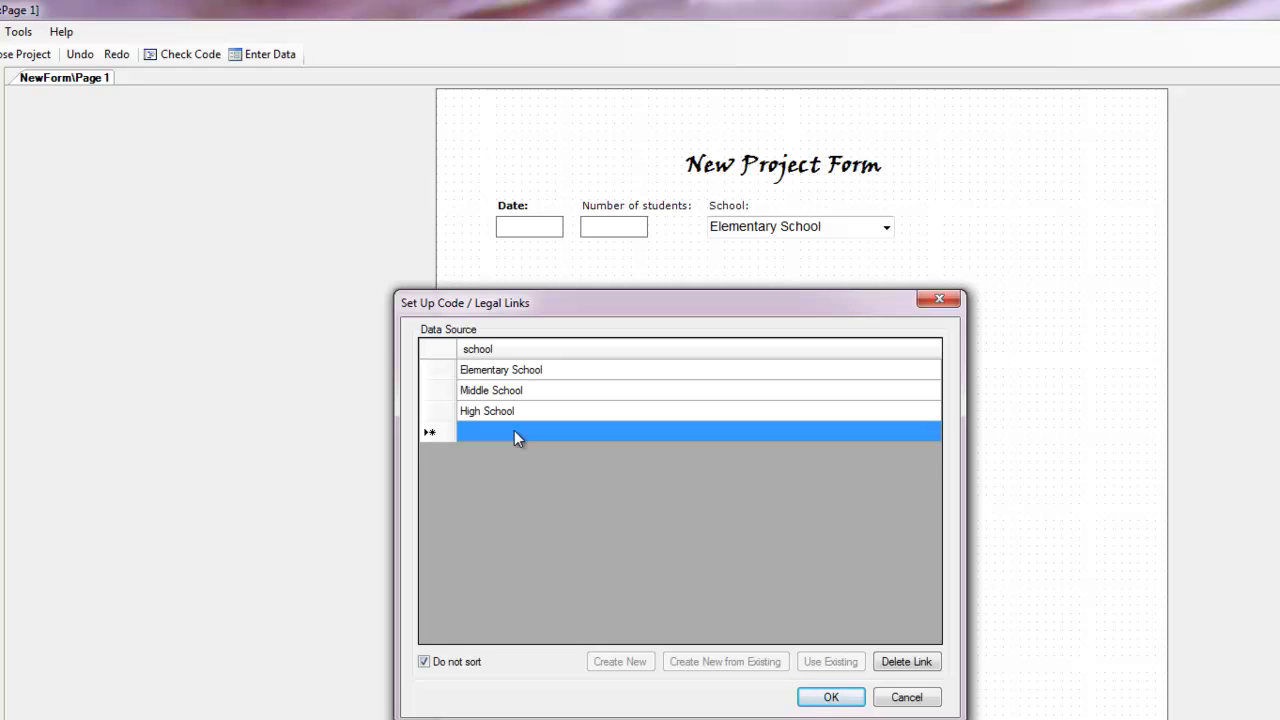
pyautogui.write('Alternative School')
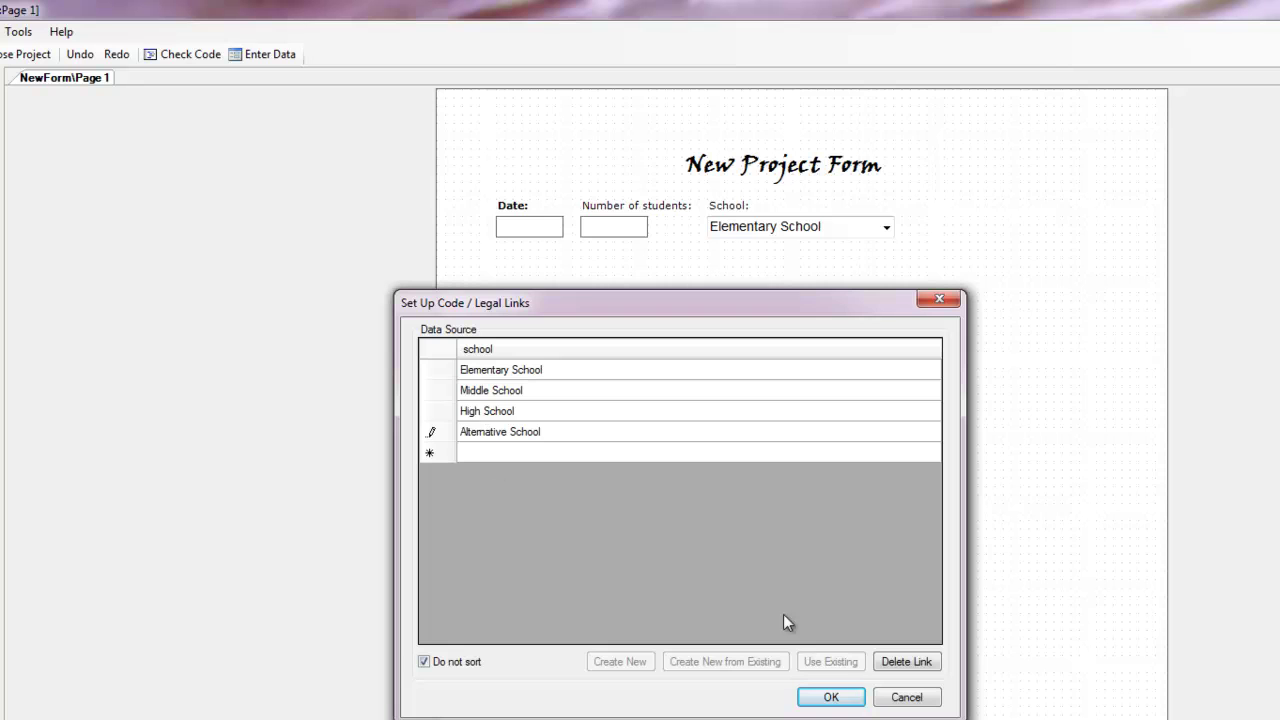
pyautogui.click(835, 697)
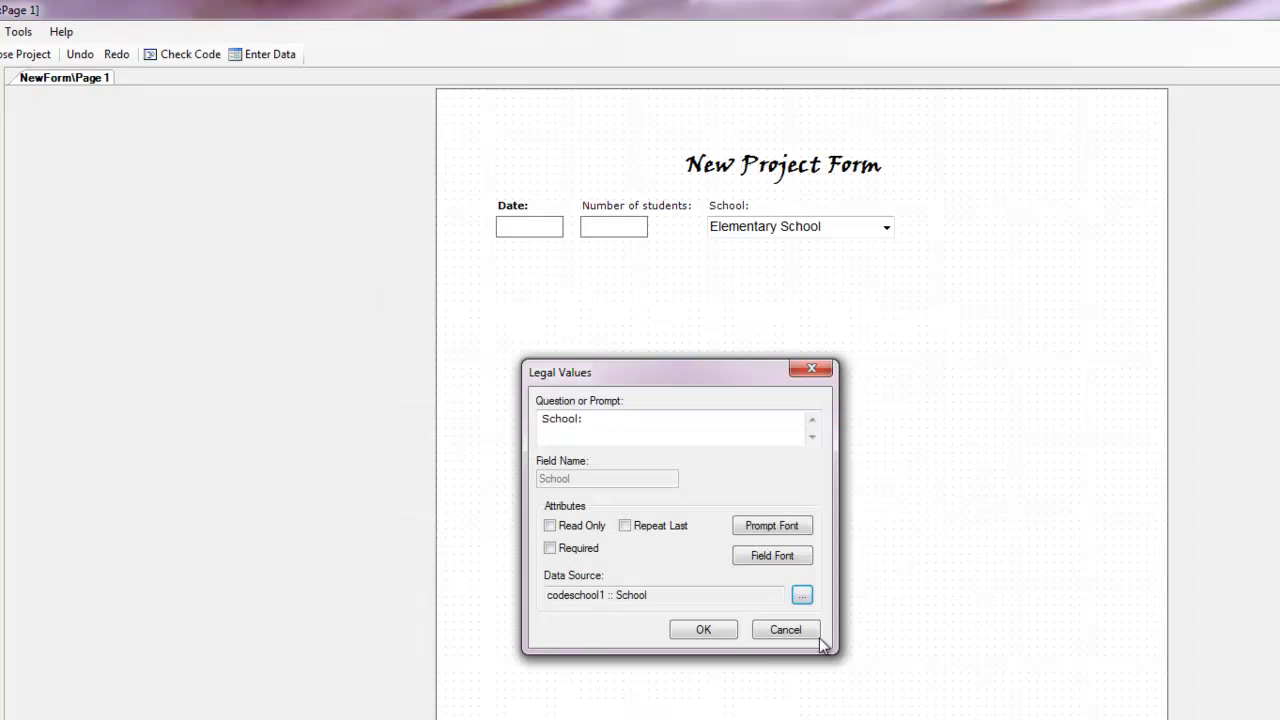
pyautogui.click(703, 629)
# Step: Verify the School dropdown now lists four schools, then deselect the field
pyautogui.click(877, 232)
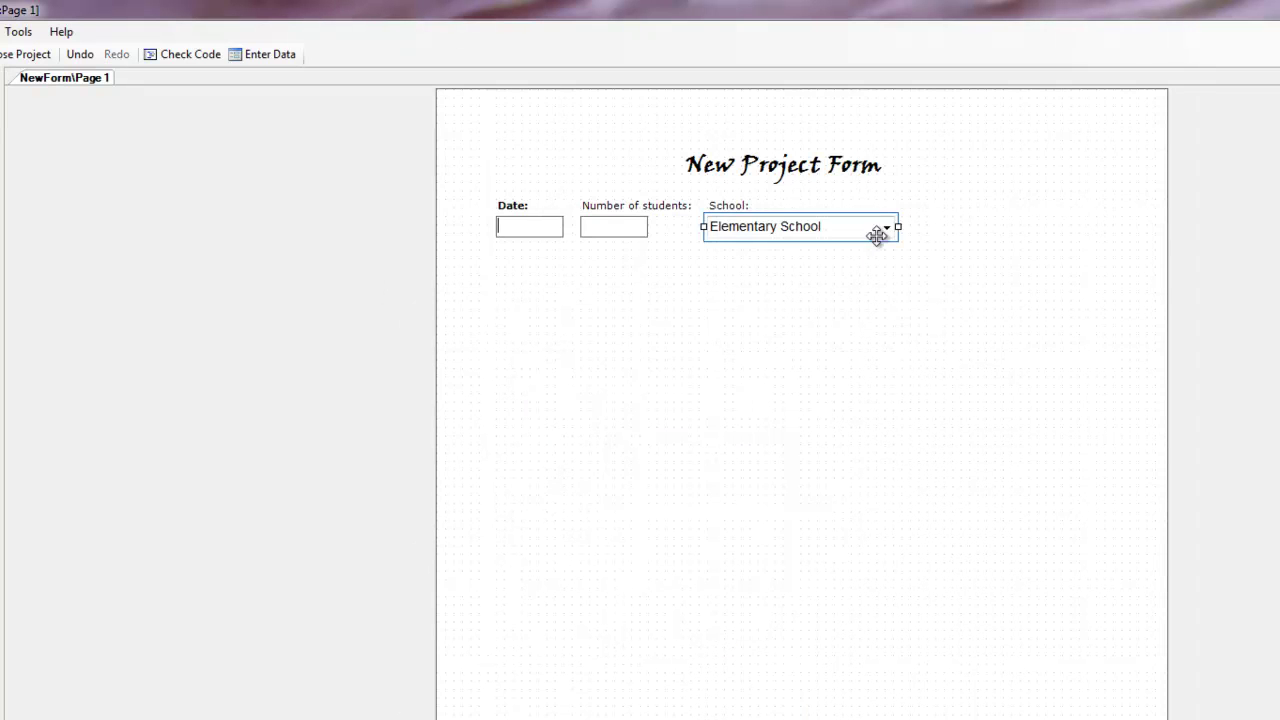
pyautogui.click(887, 232)
pyautogui.click(927, 258)
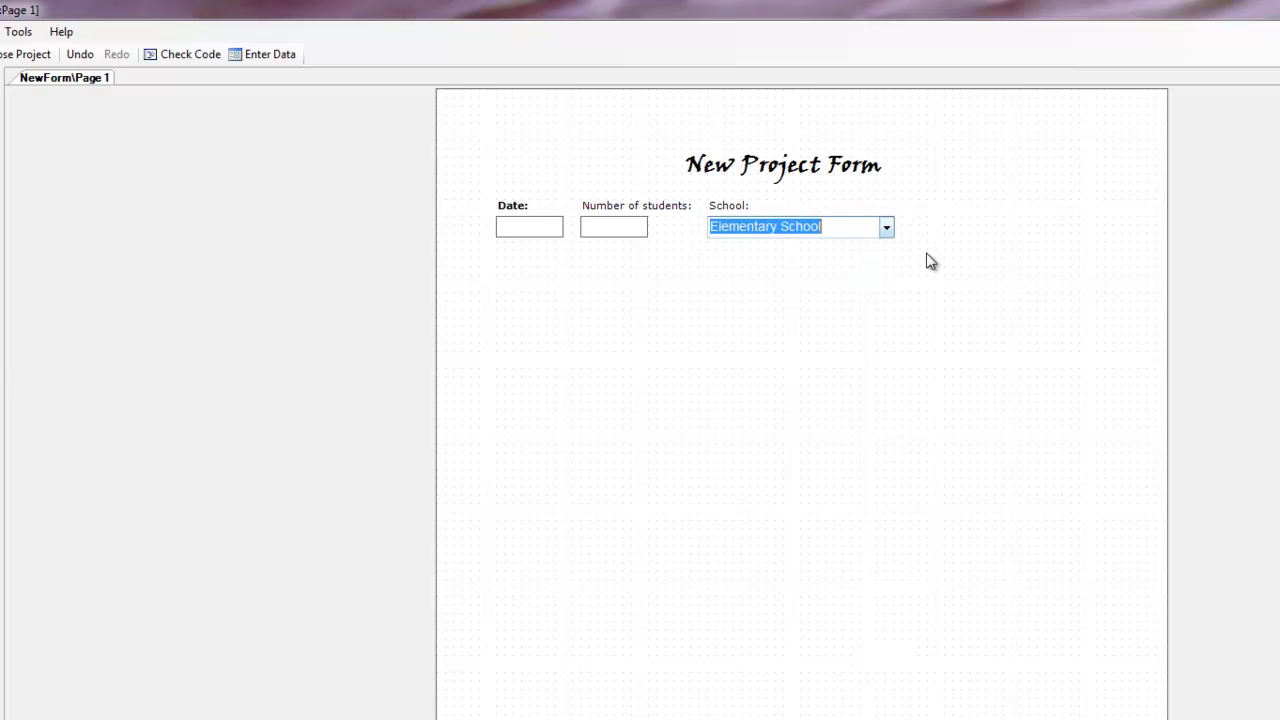
pyautogui.click(735, 317)
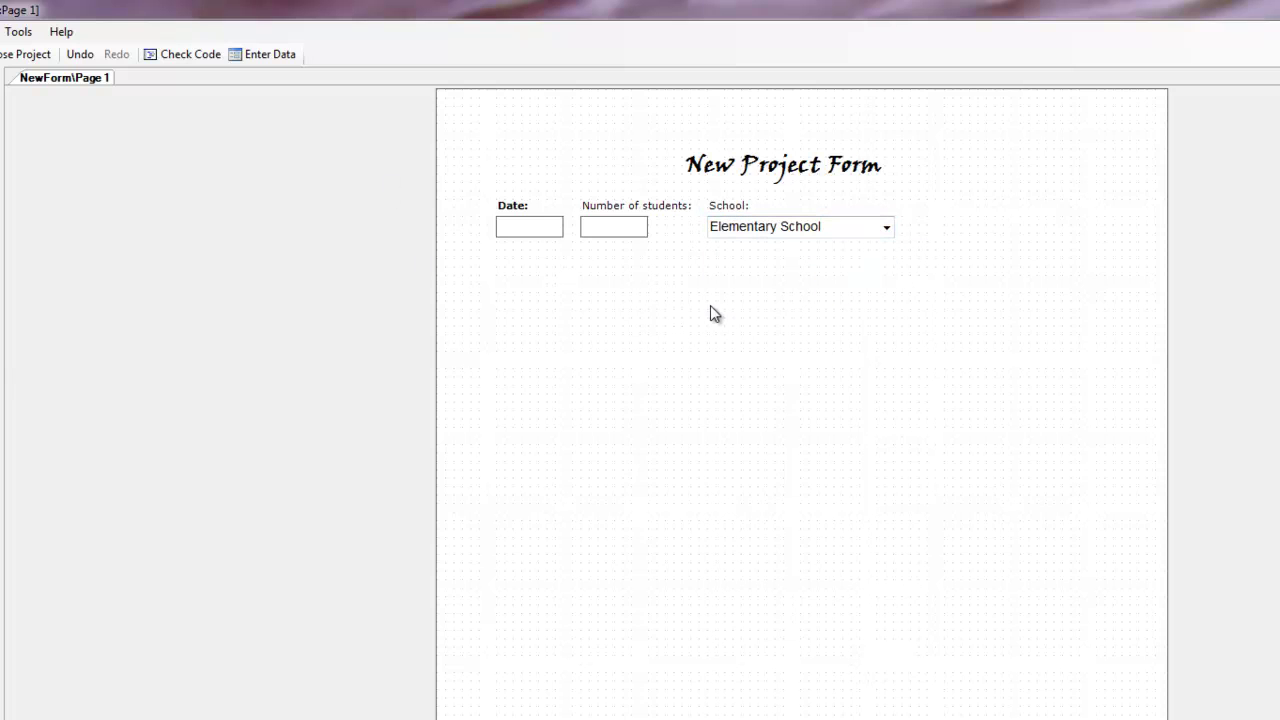
# Step: Return to data entry and review the School choices on records 1 and 2
pyautogui.click(259, 54)
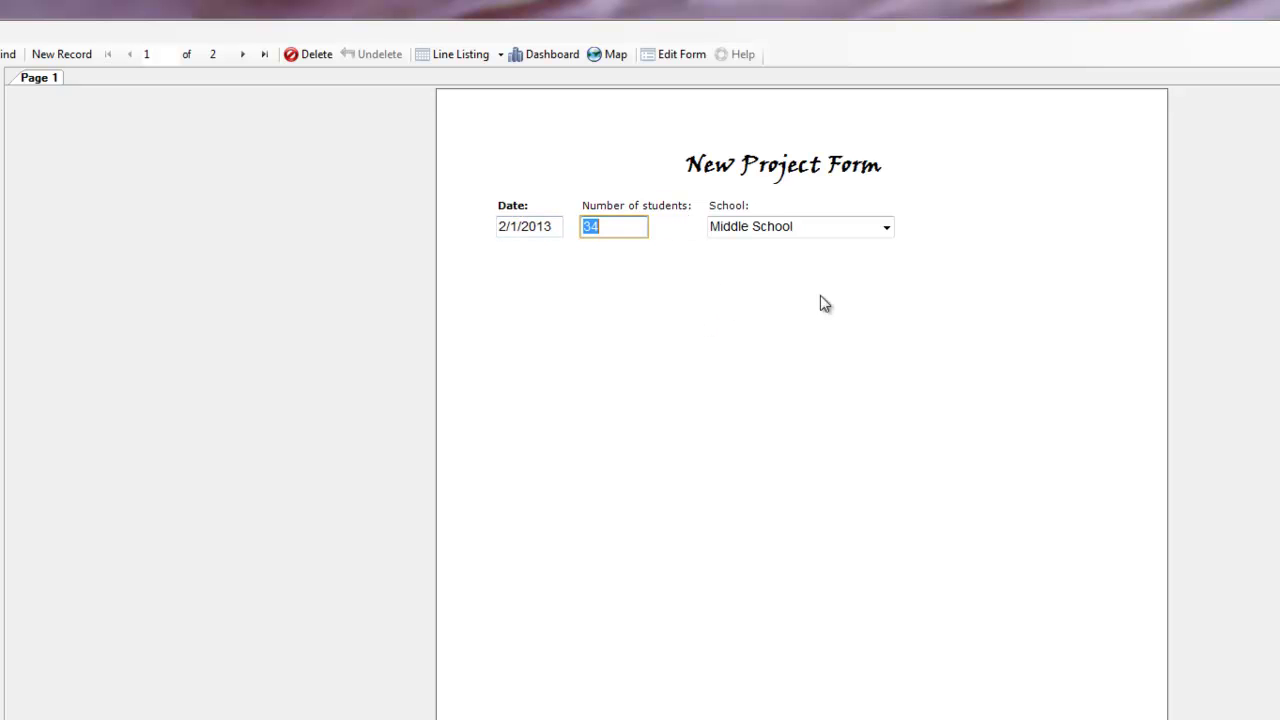
pyautogui.click(886, 228)
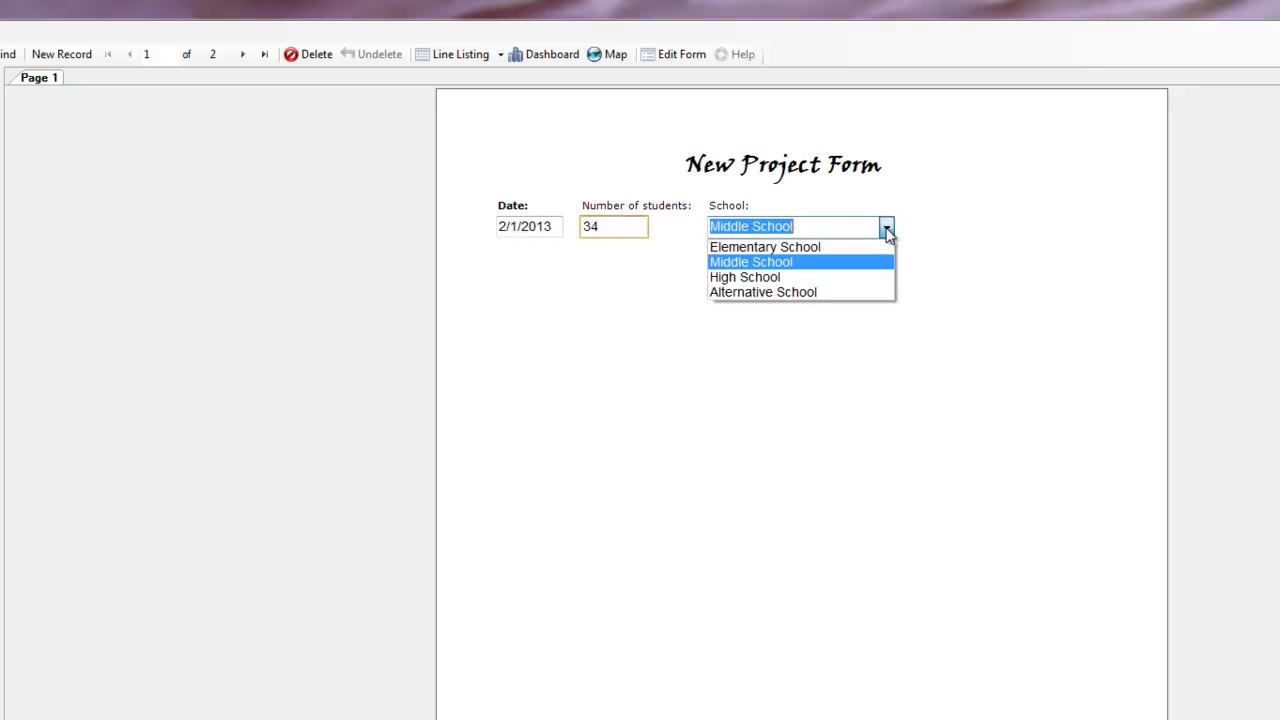
pyautogui.click(952, 390)
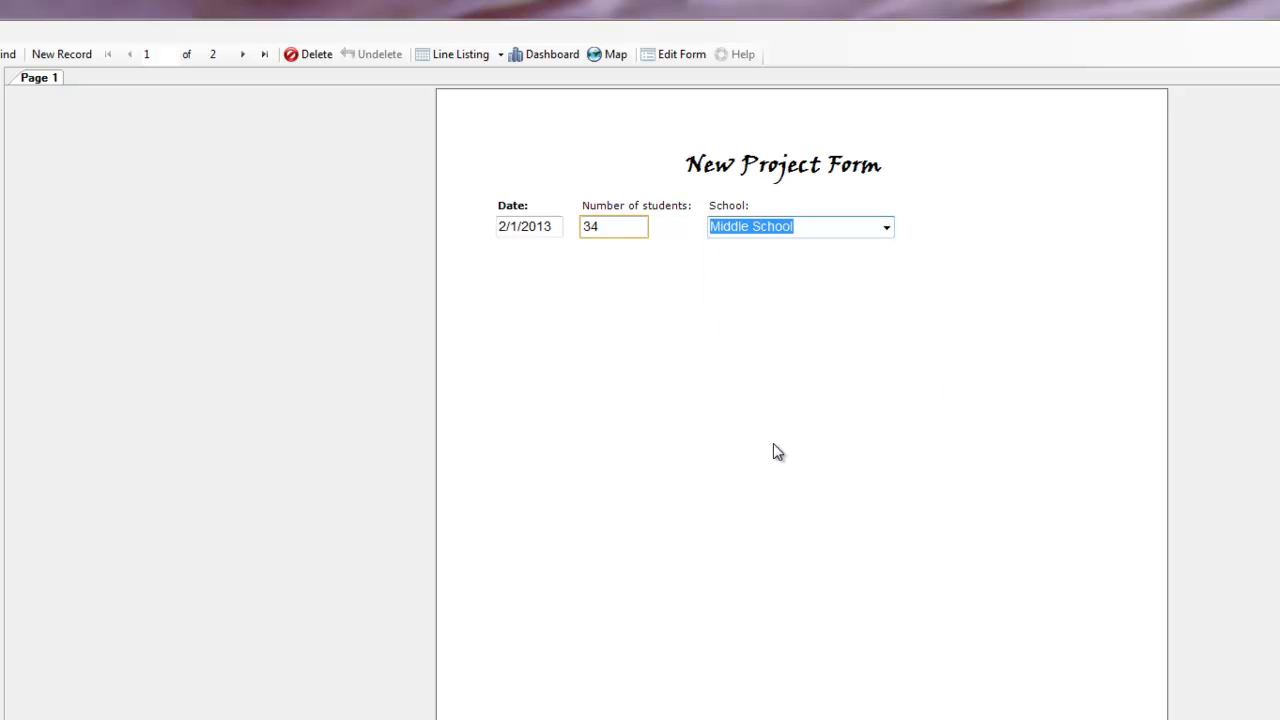
pyautogui.click(241, 56)
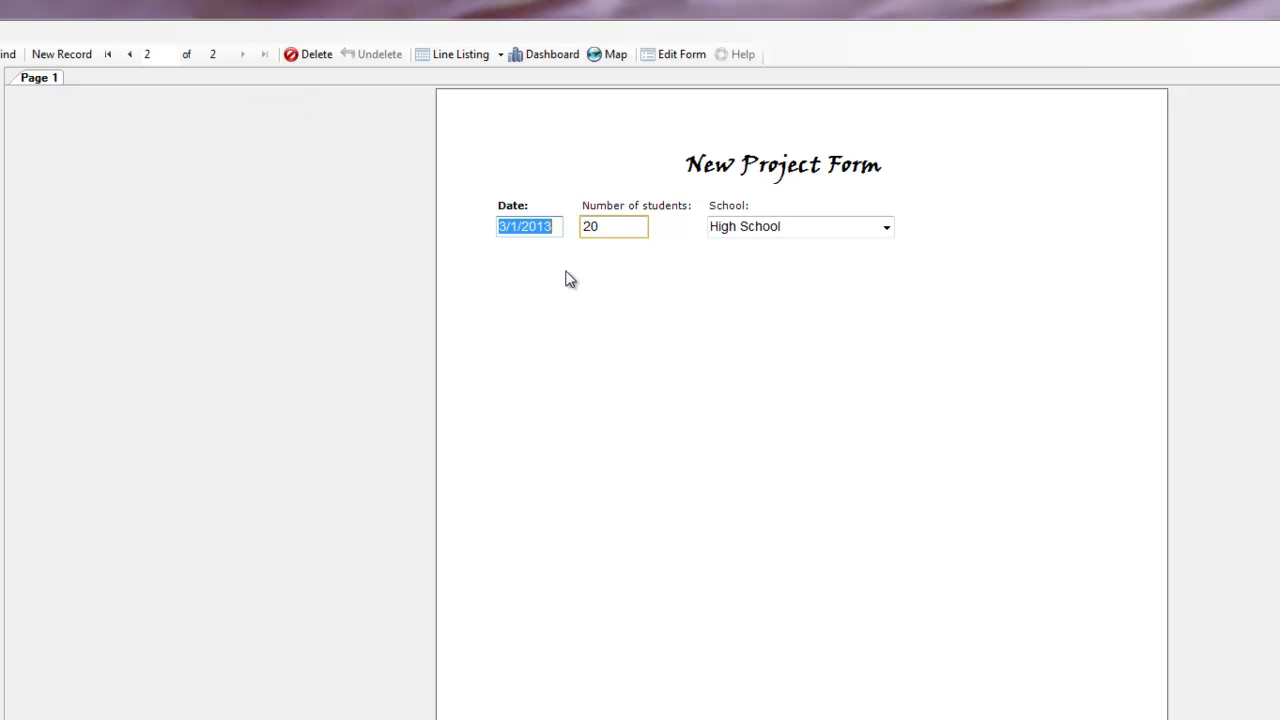
pyautogui.click(740, 400)
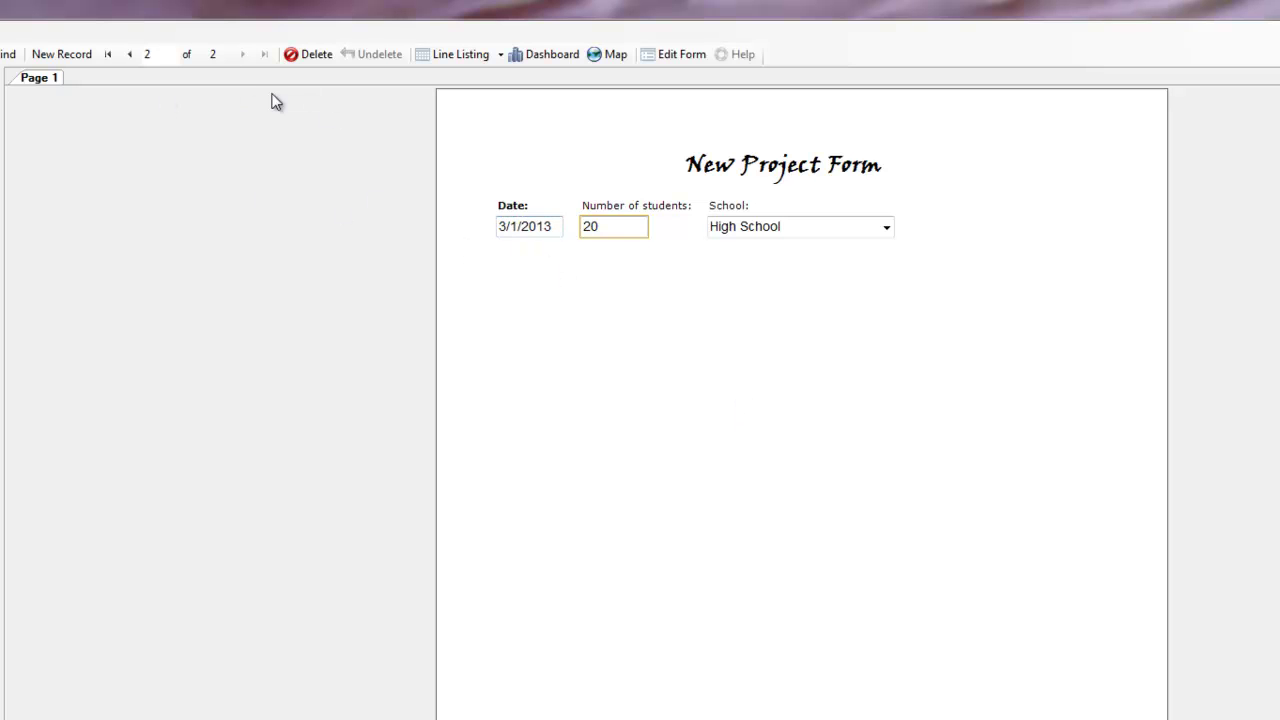
# Step: Add a new record dated 4/1/2013 with 15 students at Alternative School
pyautogui.click(60, 55)
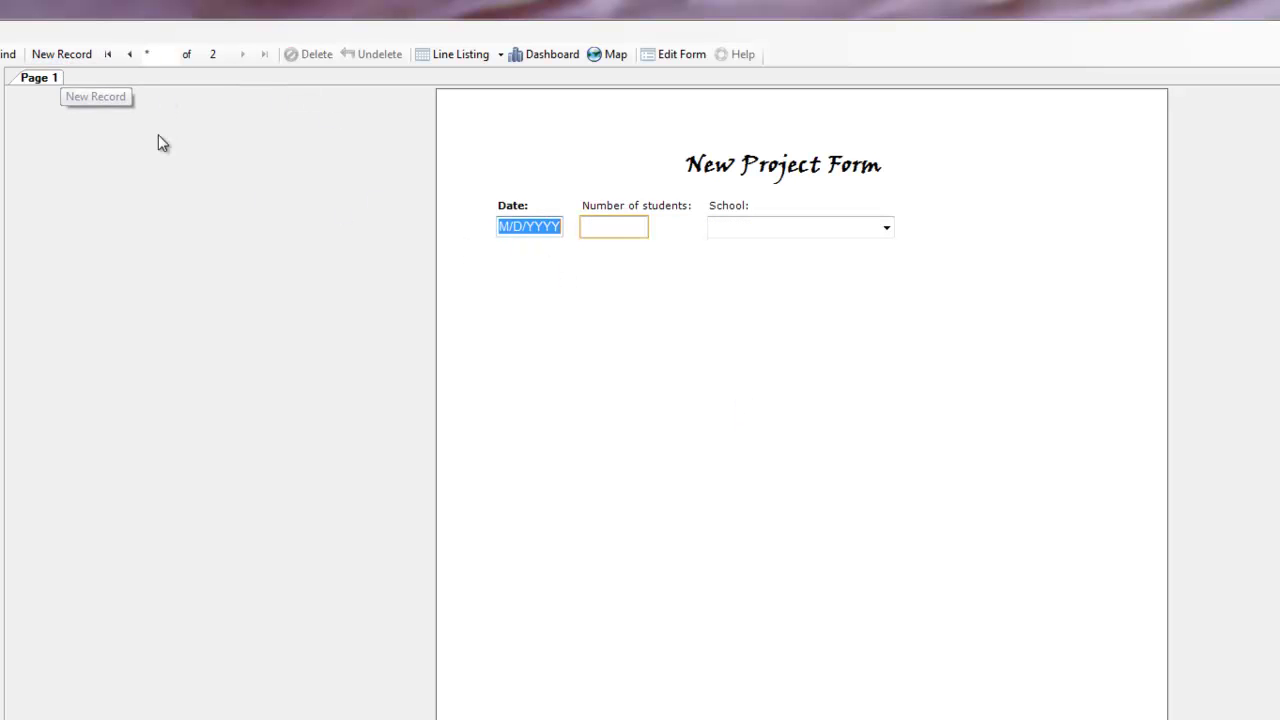
pyautogui.write('4/1')
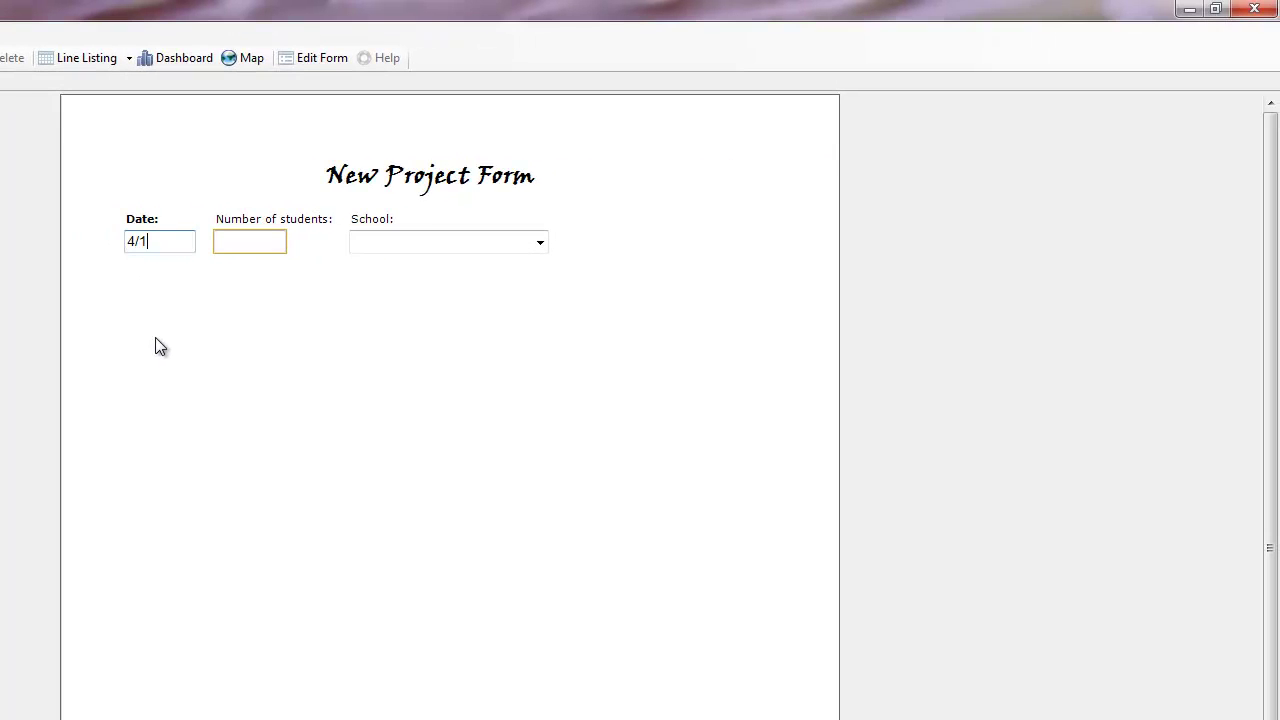
pyautogui.write('/2013')
pyautogui.press('Tab')
pyautogui.write('15')
pyautogui.press('Tab')
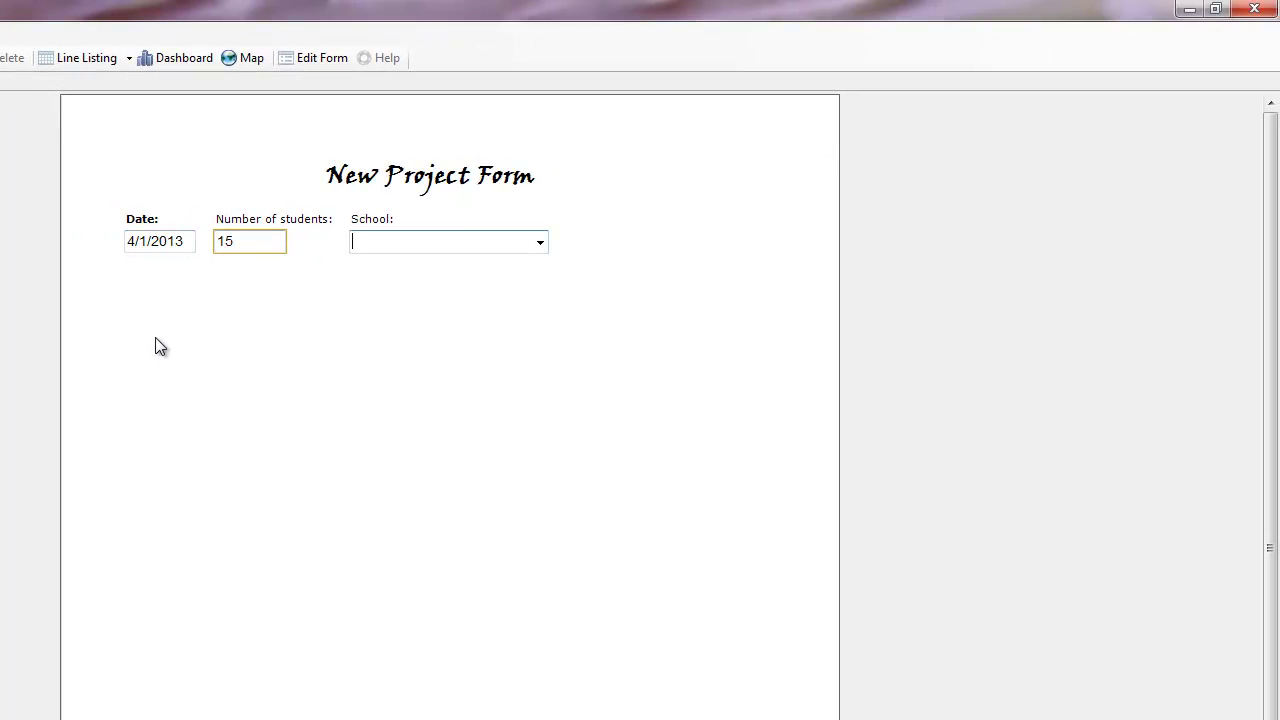
pyautogui.write('Alternative School')
pyautogui.press('Tab')
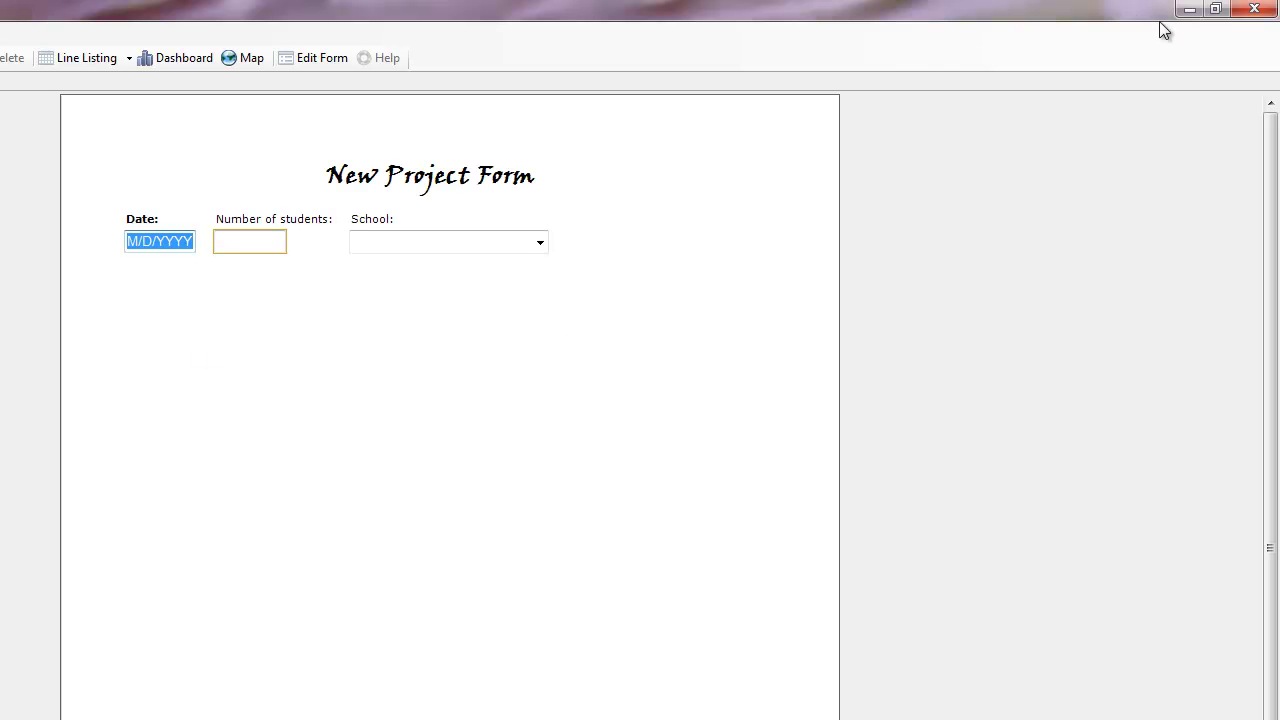
# Step: Close data entry saving the record, then reopen NewForm from NewProject.prj, showing record 1 of 3
pyautogui.click(1254, 8)
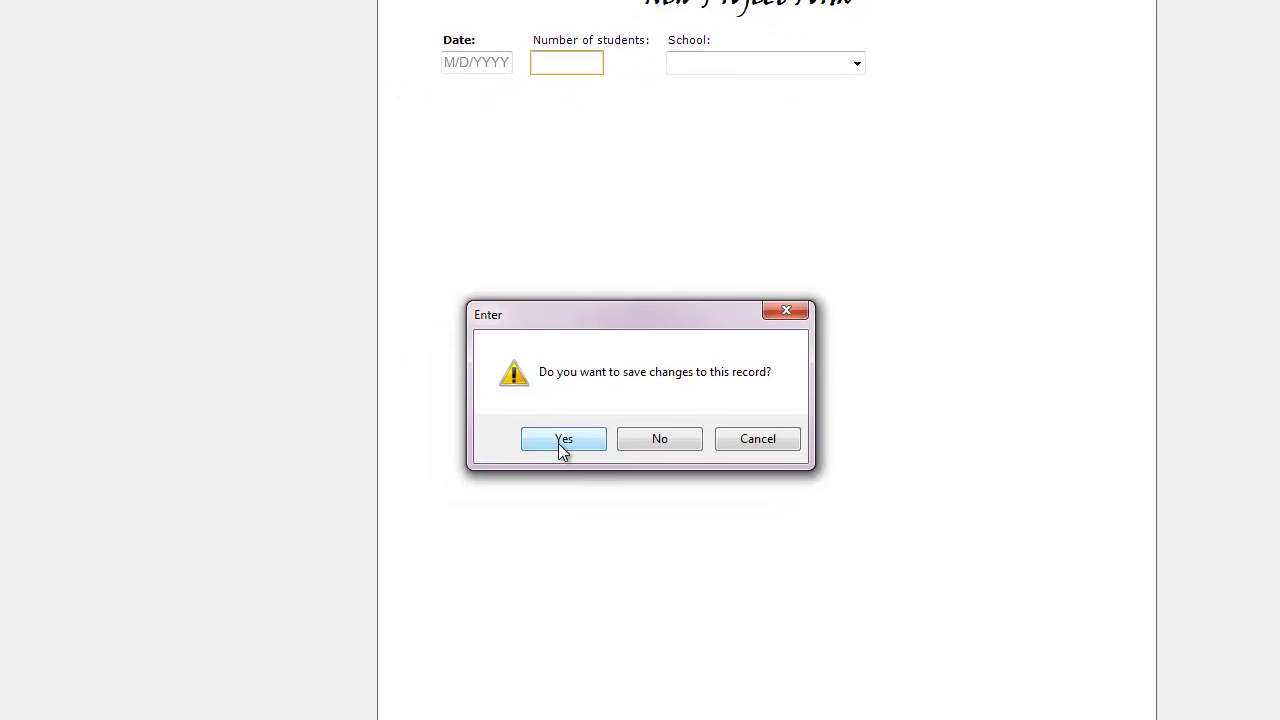
pyautogui.click(247, 617)
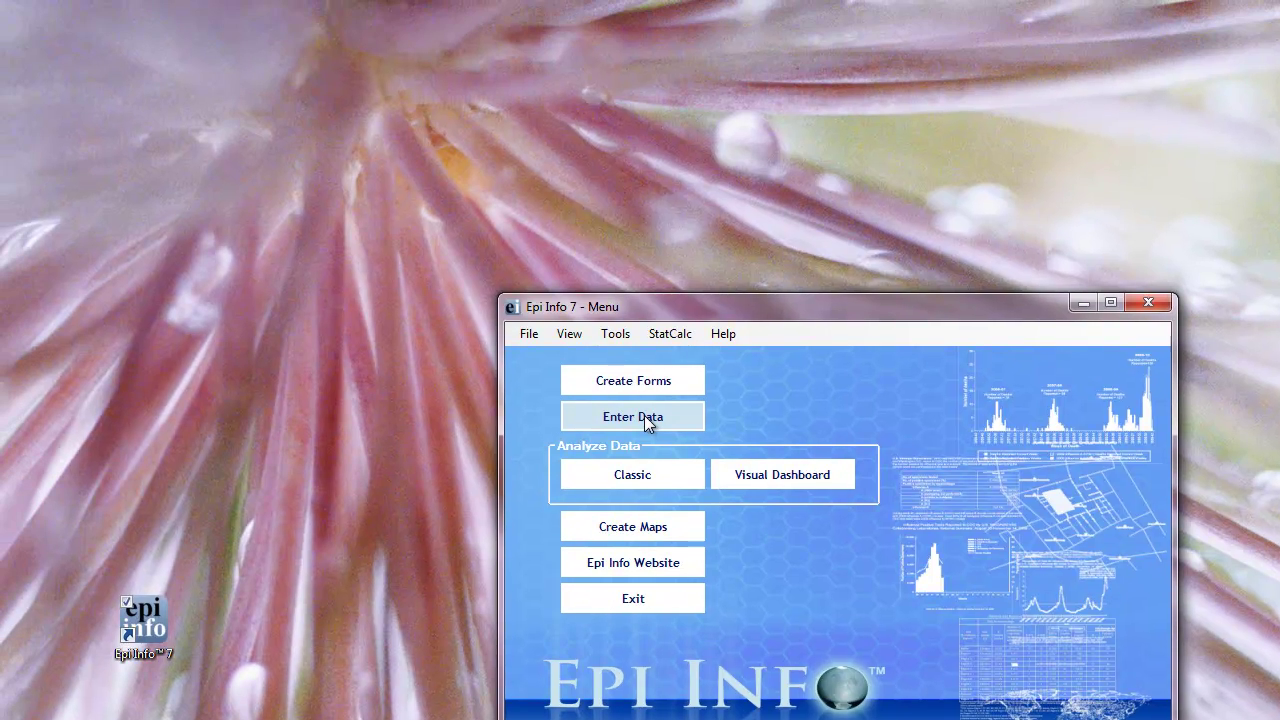
pyautogui.click(440, 236)
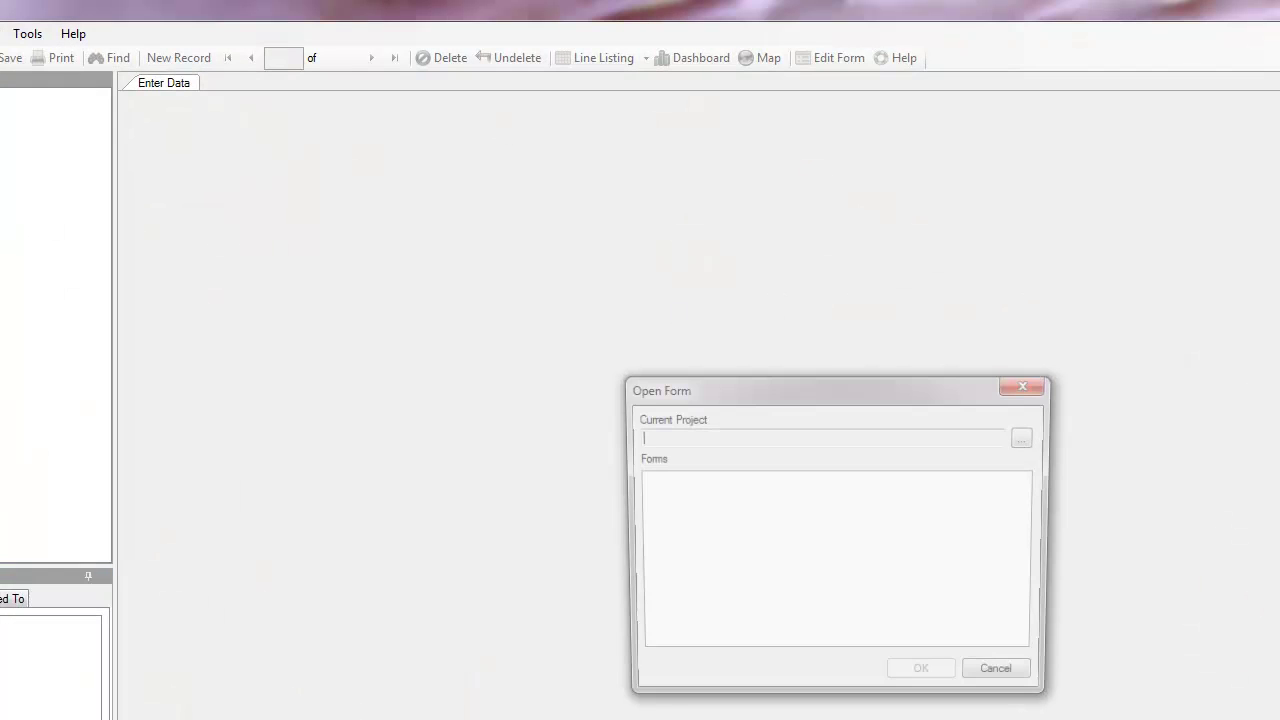
pyautogui.click(1028, 440)
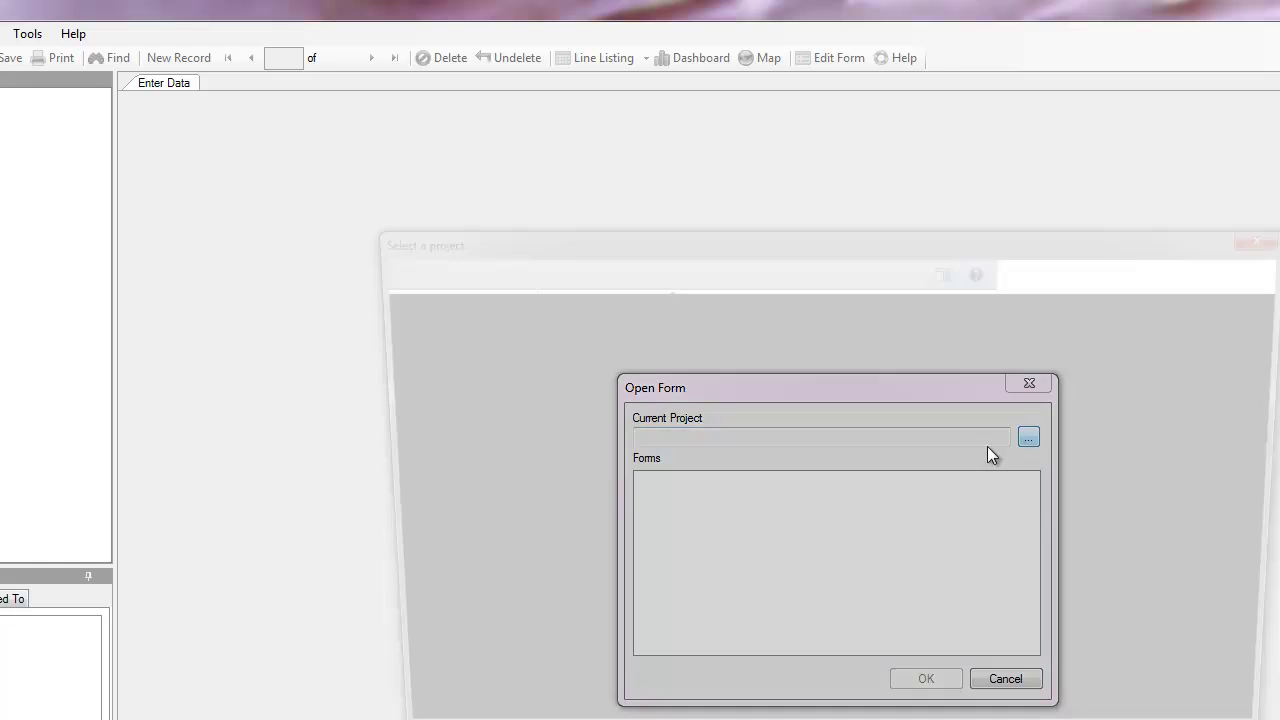
pyautogui.doubleClick(634, 512)
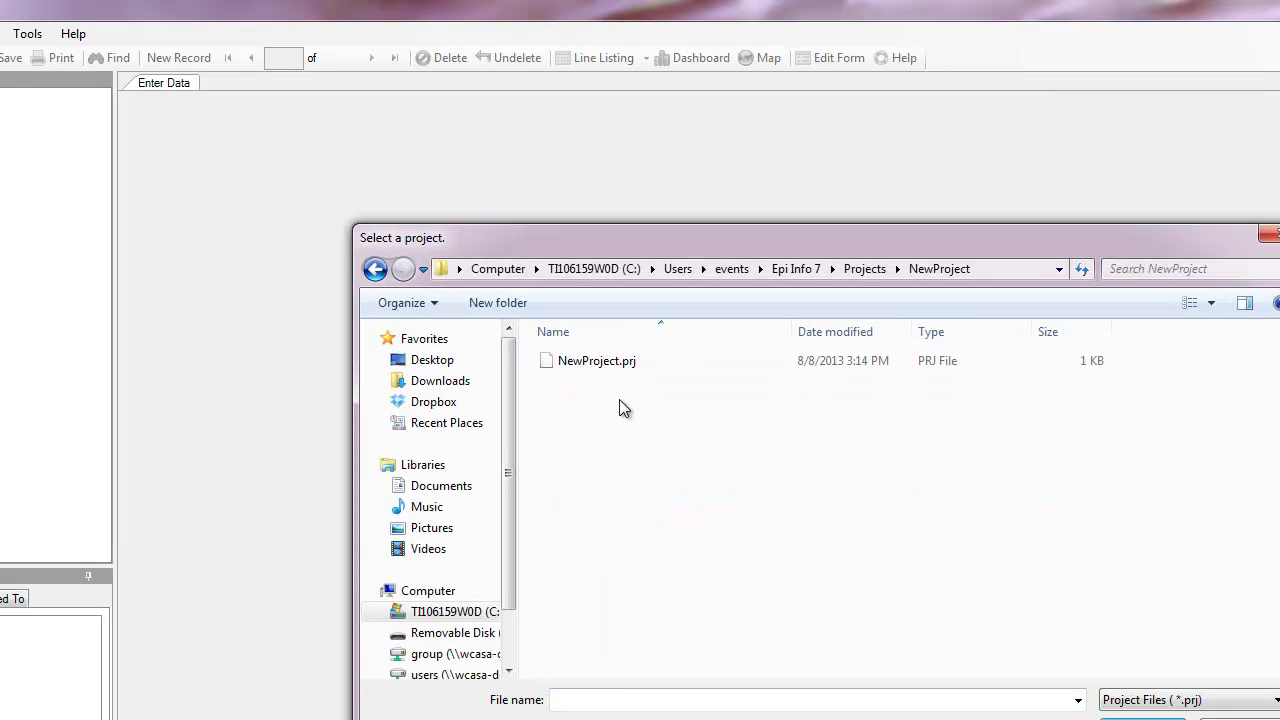
pyautogui.click(614, 362)
pyautogui.click(1142, 719)
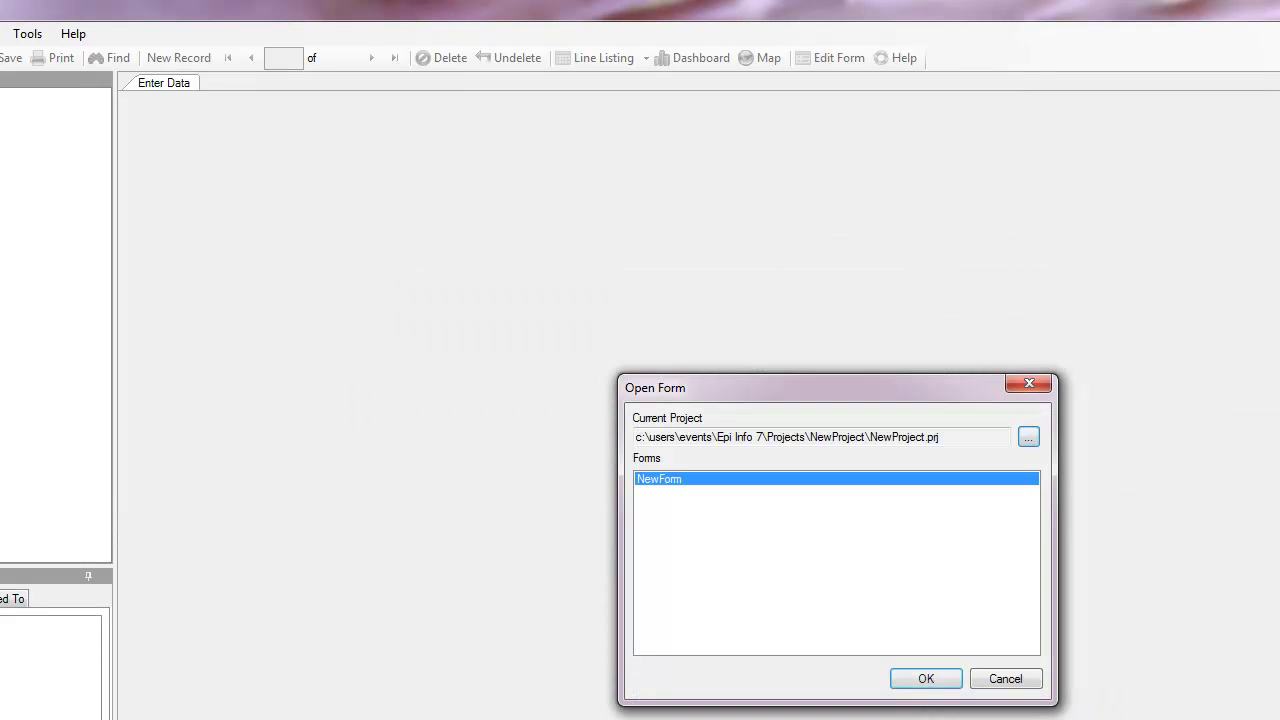
pyautogui.click(926, 679)
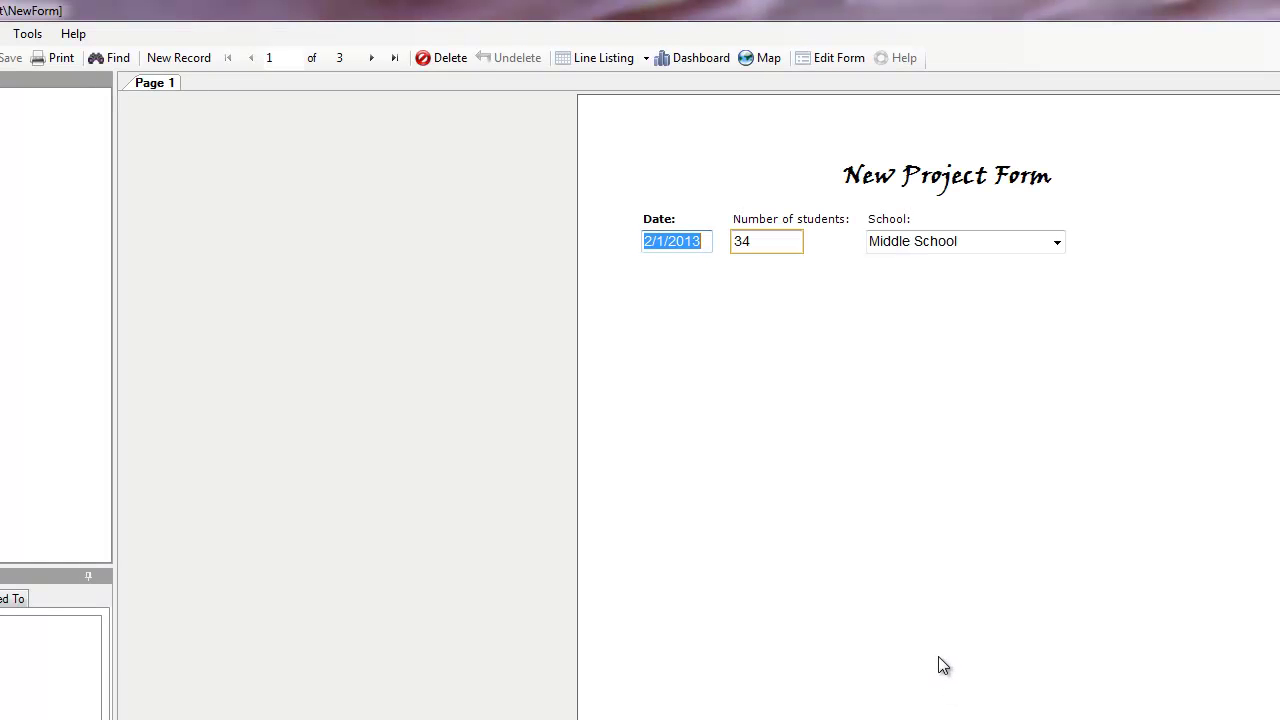
# Step: Open the Dashboard and run a Frequency gadget on School: each school 1 (33.33%), total 3
pyautogui.click(675, 62)
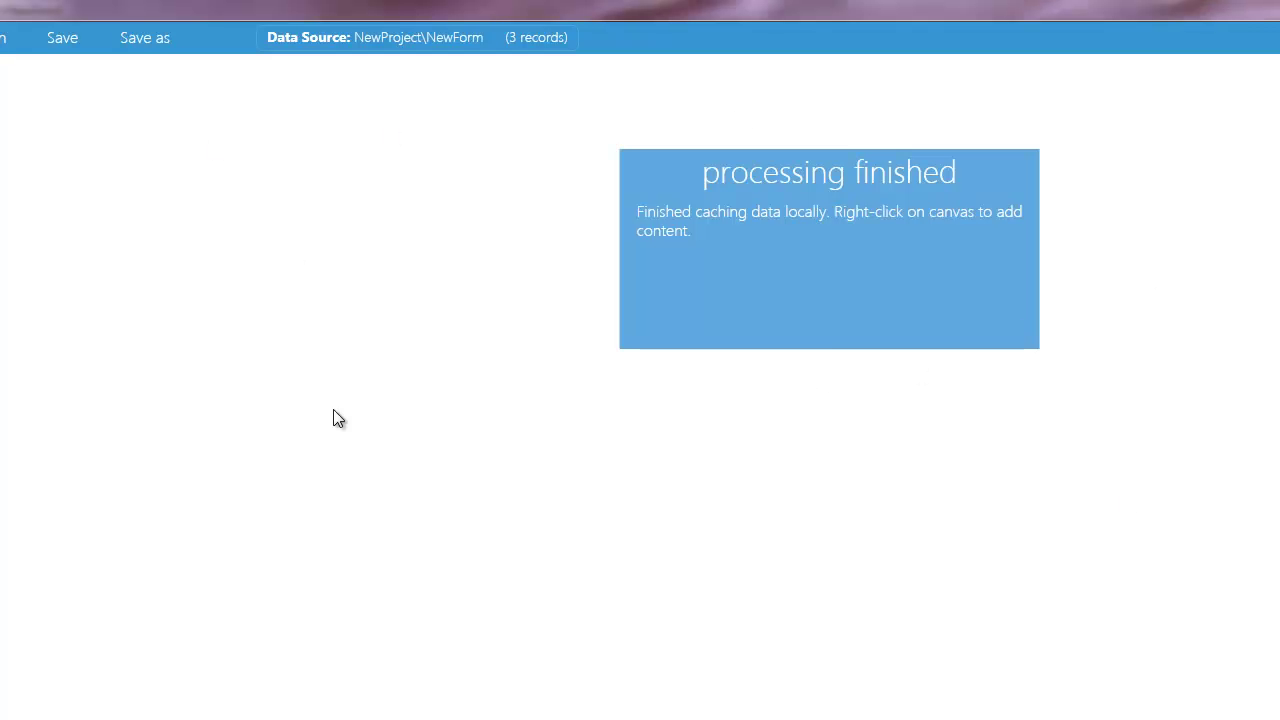
pyautogui.rightClick(425, 315)
pyautogui.moveTo(345, 529)
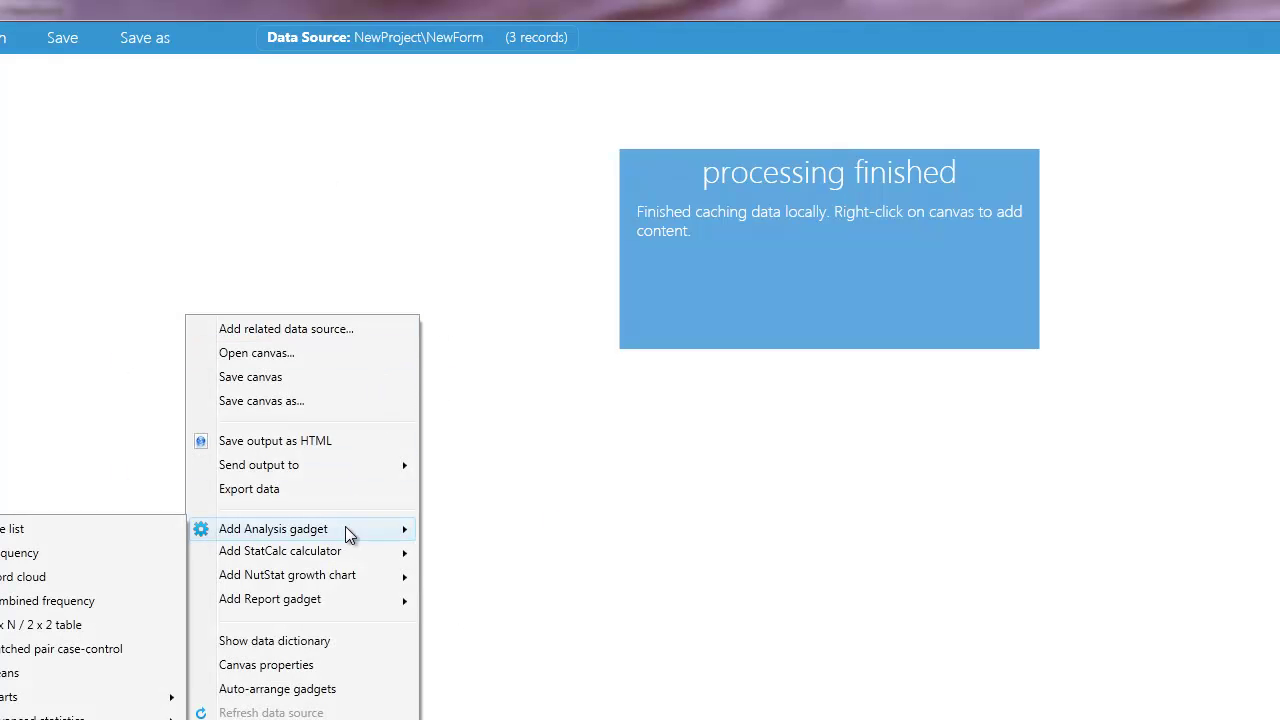
pyautogui.click(63, 550)
pyautogui.click(582, 393)
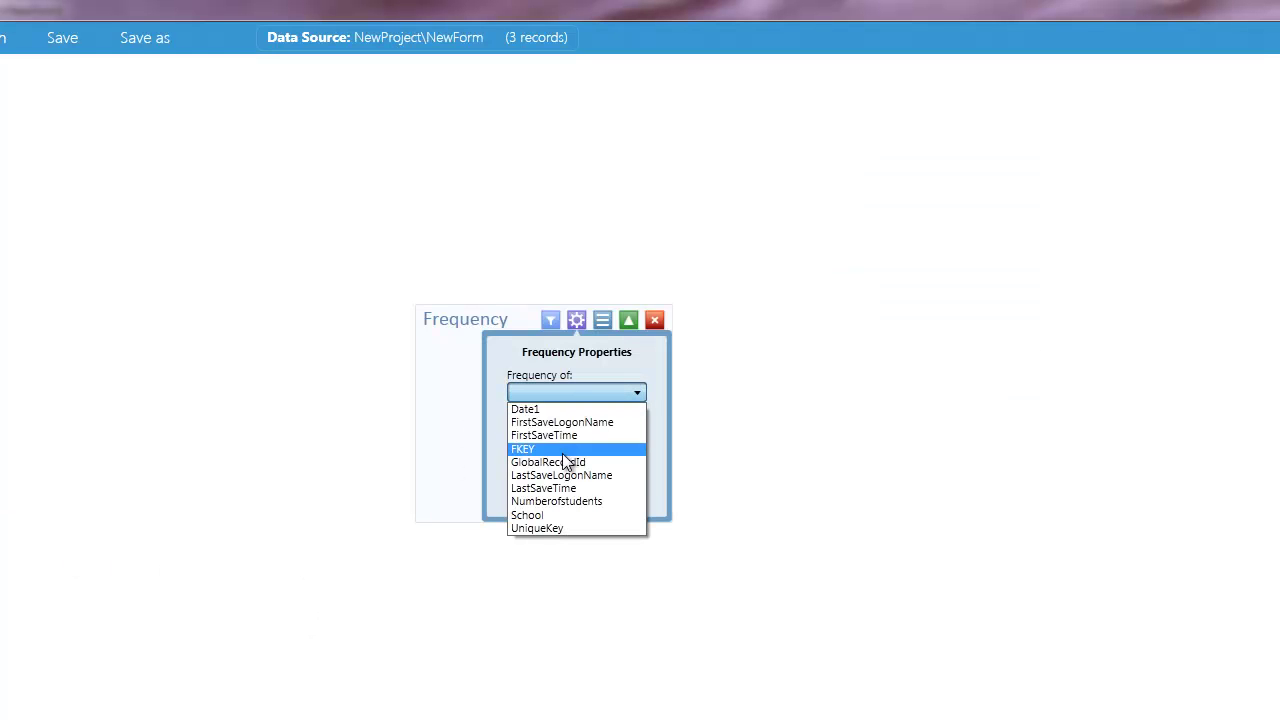
pyautogui.click(559, 514)
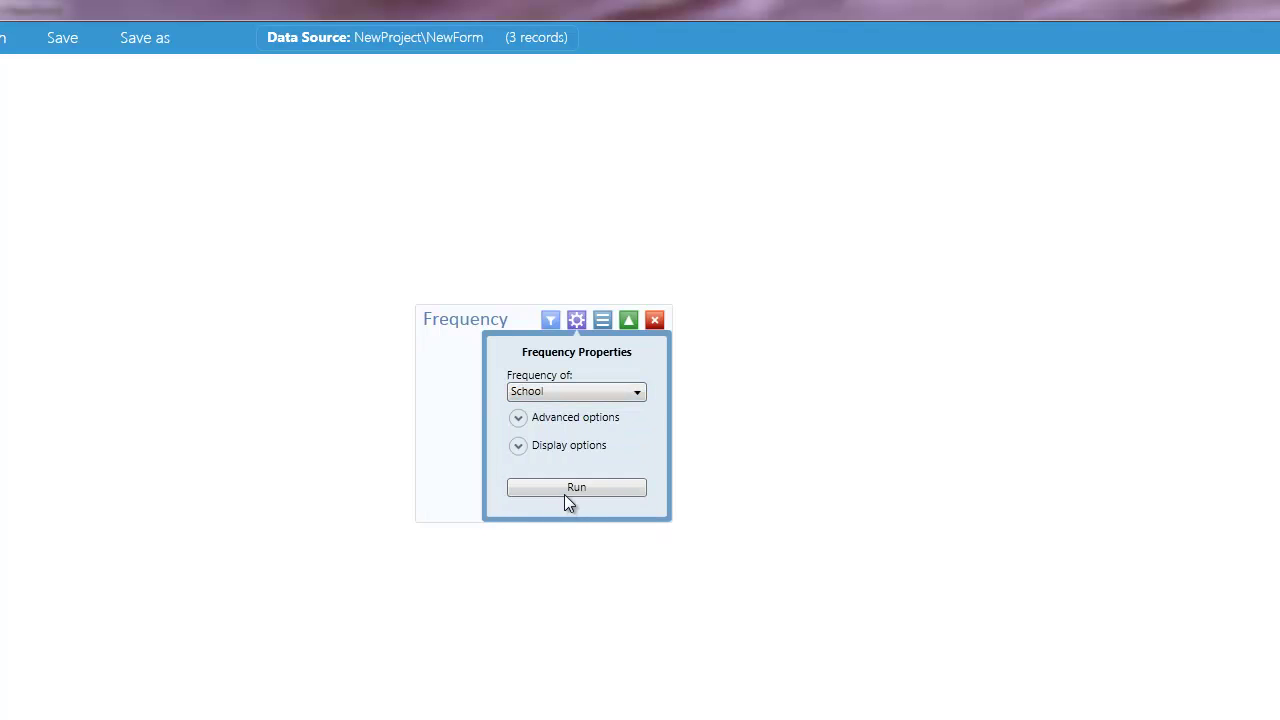
pyautogui.click(565, 492)
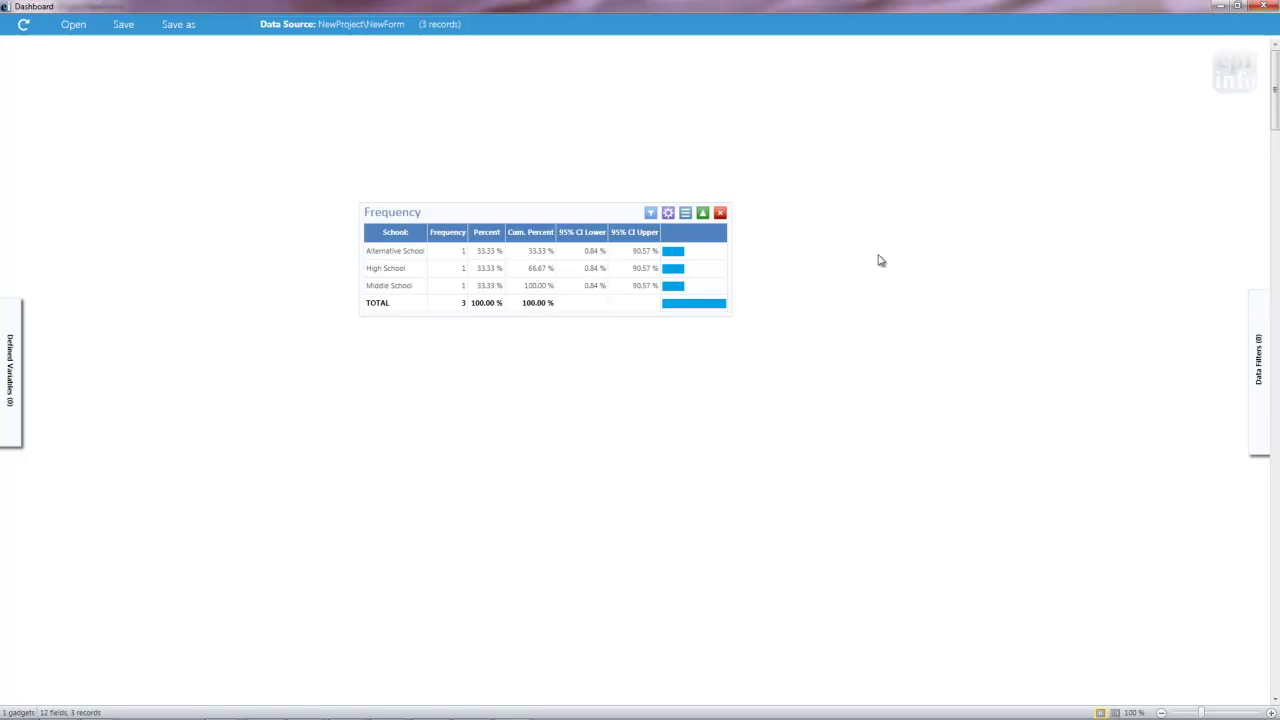
# Step: Minimize and restore the Dashboard, then switch back to the NewForm data-entry window
pyautogui.click(1219, 7)
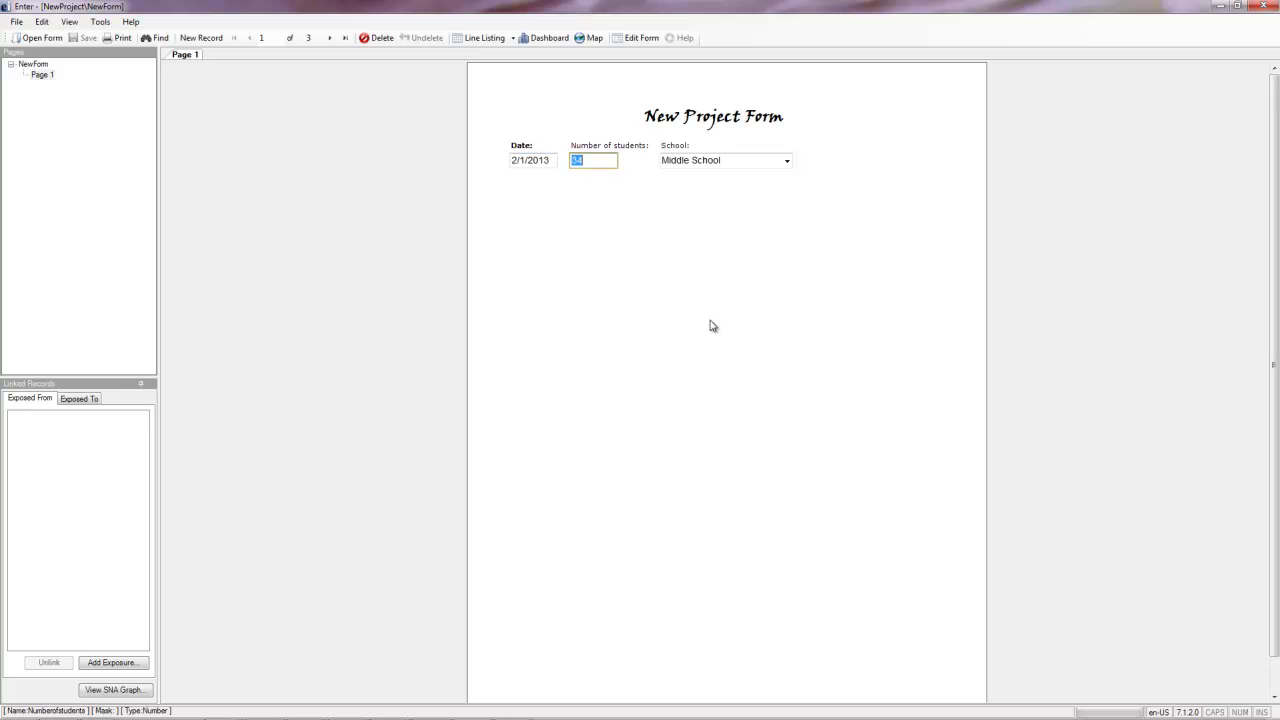
pyautogui.click(523, 38)
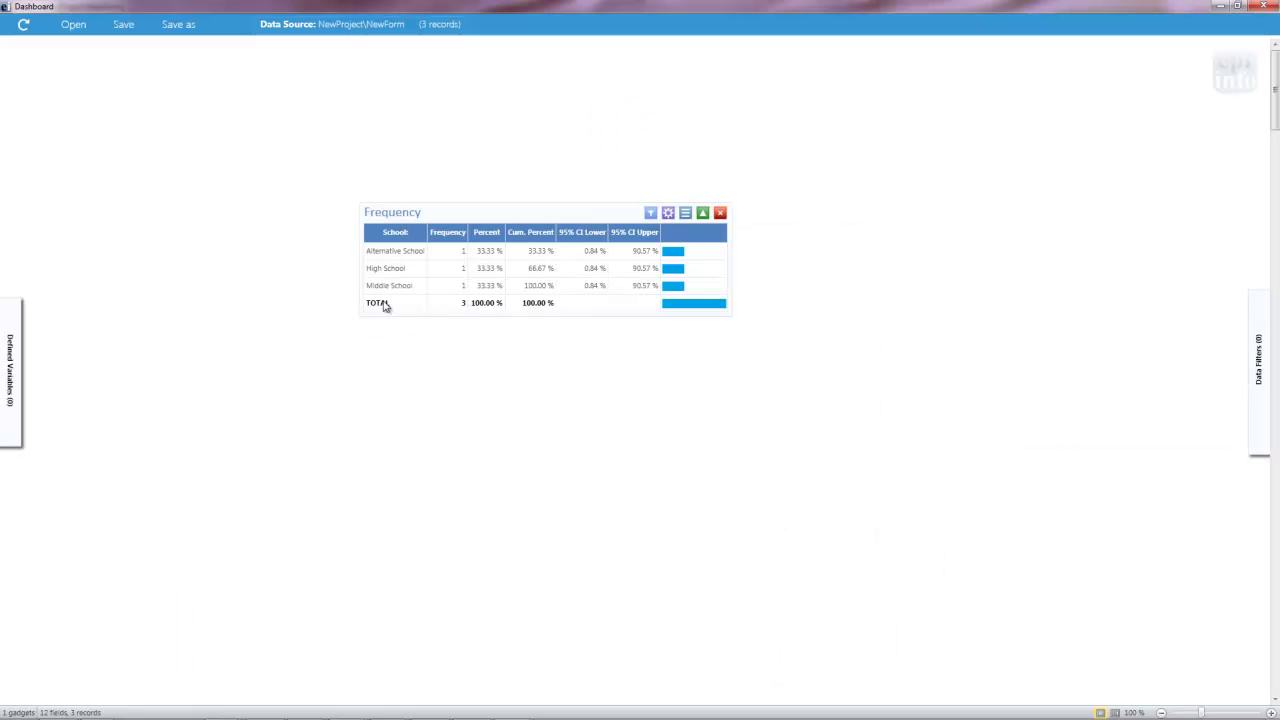
pyautogui.hotkey('alt', 'Tab')
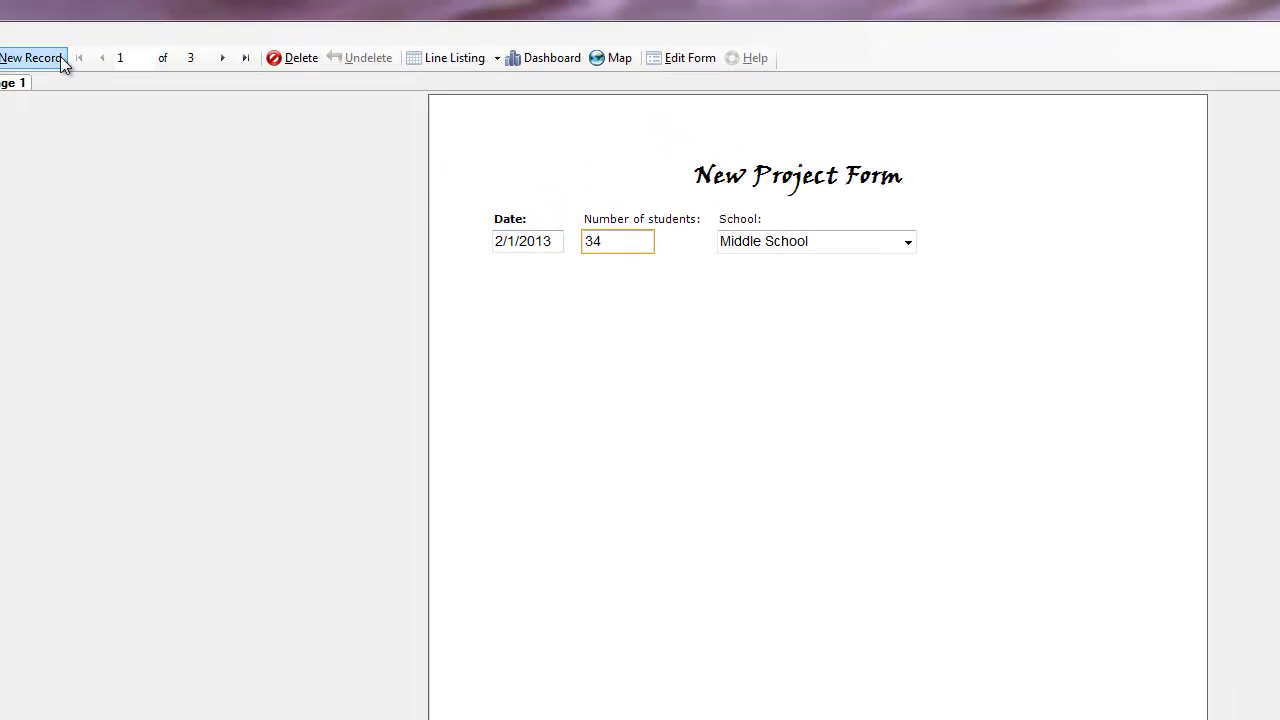
# Step: Add and save a record dated 3/1/13 with 15 students at Alternative School
pyautogui.click(17, 62)
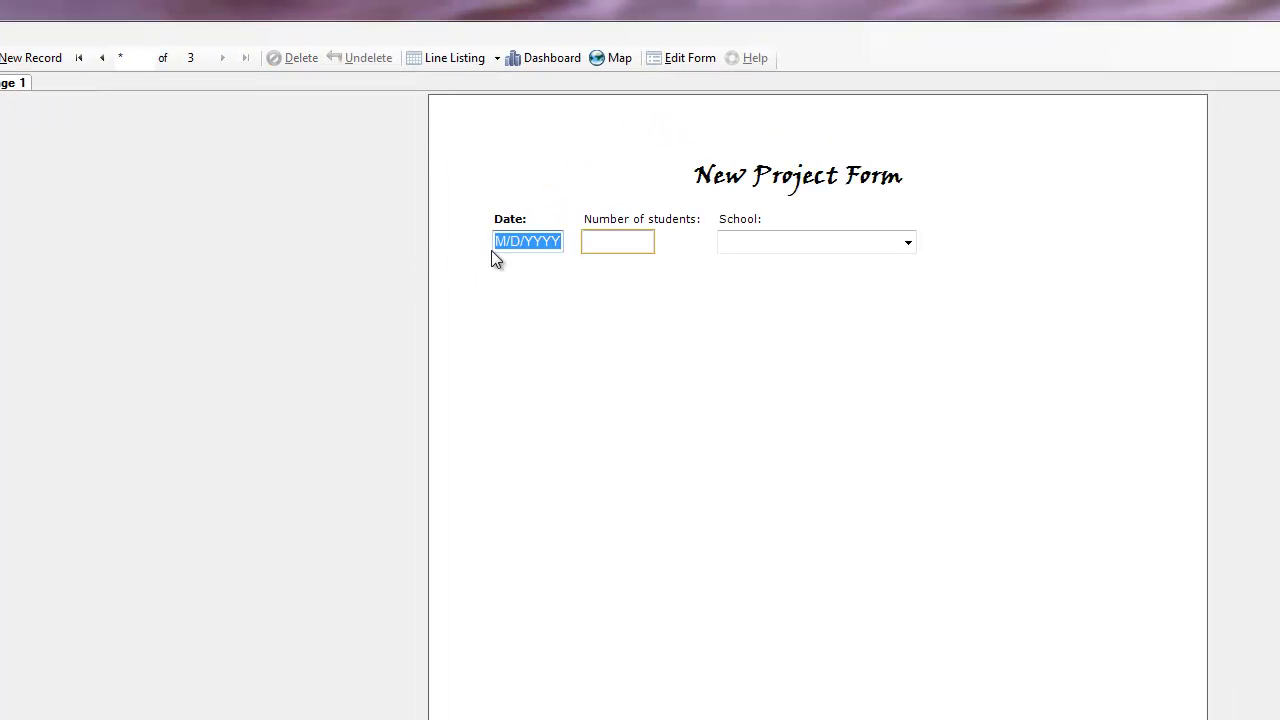
pyautogui.write('3/1/13')
pyautogui.press('Tab')
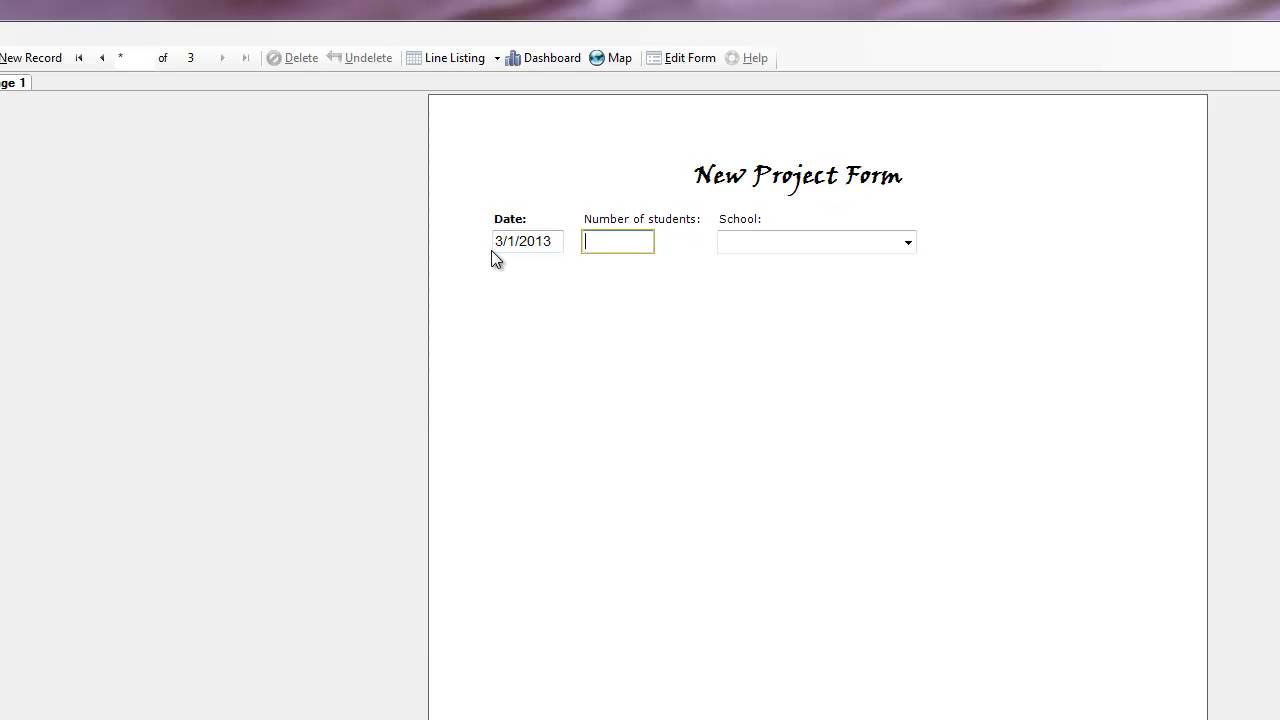
pyautogui.write('15')
pyautogui.press('Tab')
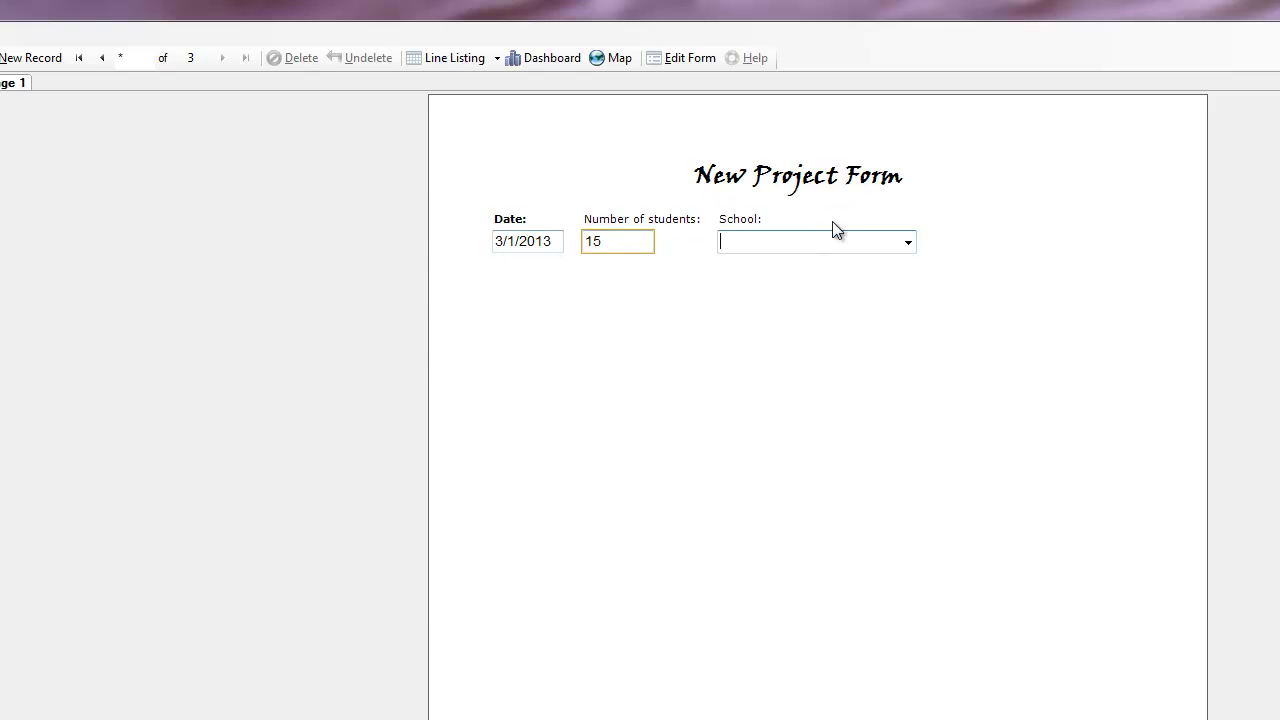
pyautogui.write('Alternative School')
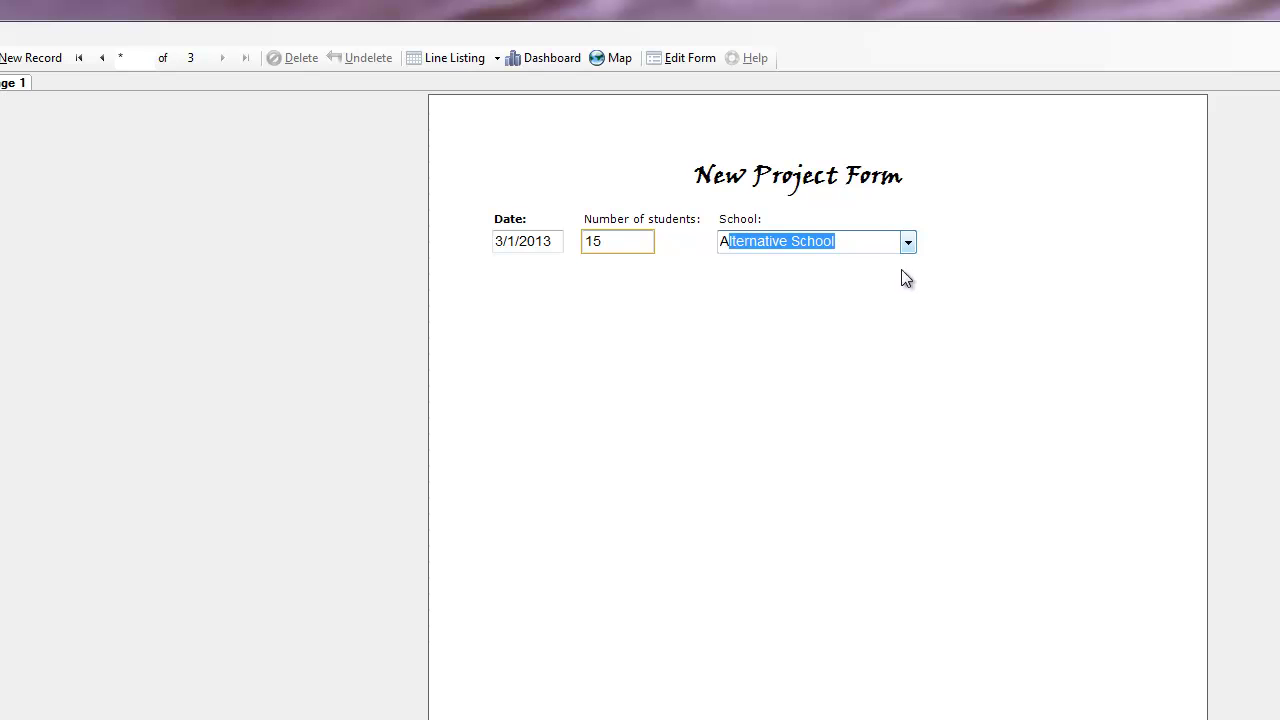
pyautogui.press('Return')
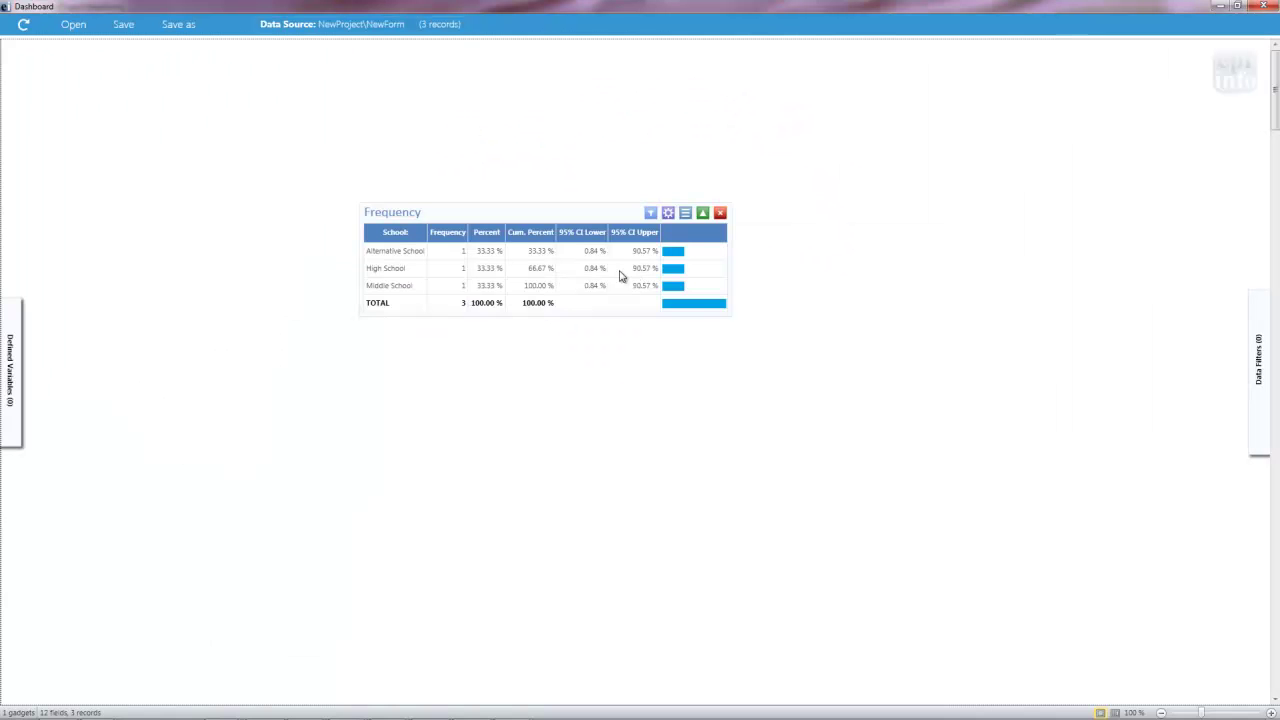
# Step: Refresh the dashboard to show all 4 records, then close the dashboard and data entry, saving changes
pyautogui.click(22, 26)
pyautogui.click(1264, 6)
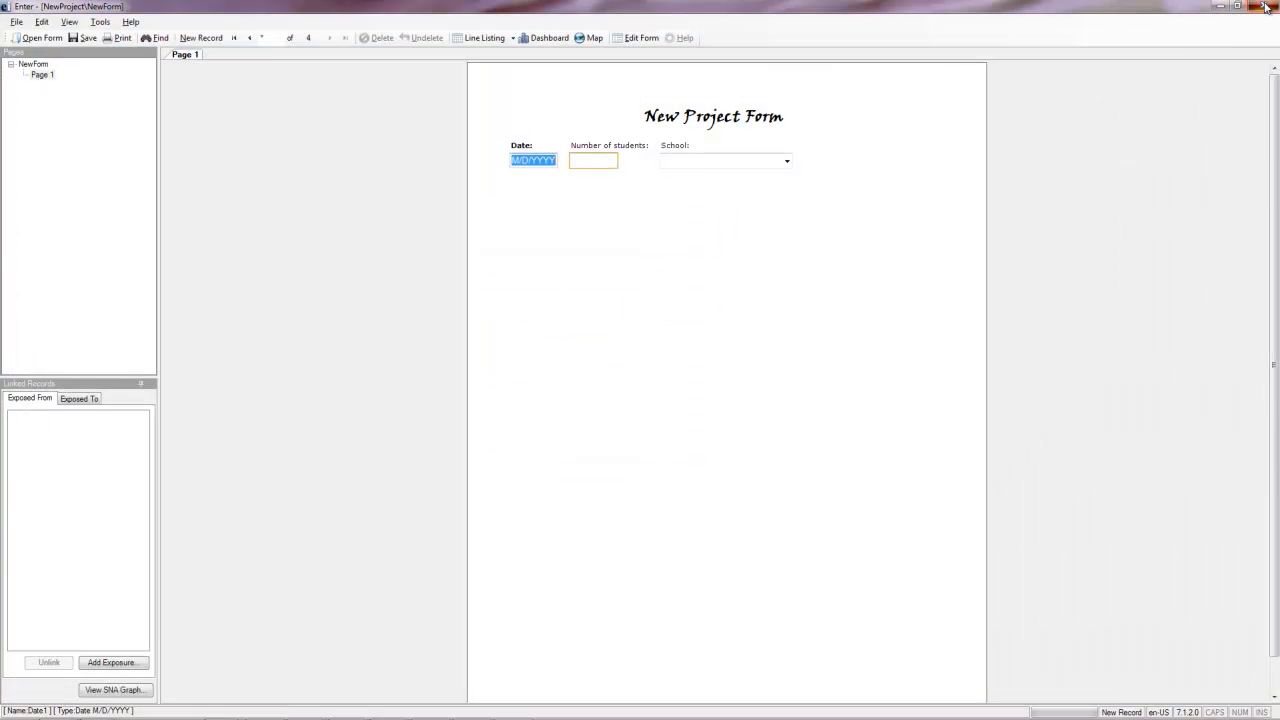
pyautogui.click(1264, 6)
pyautogui.click(593, 412)
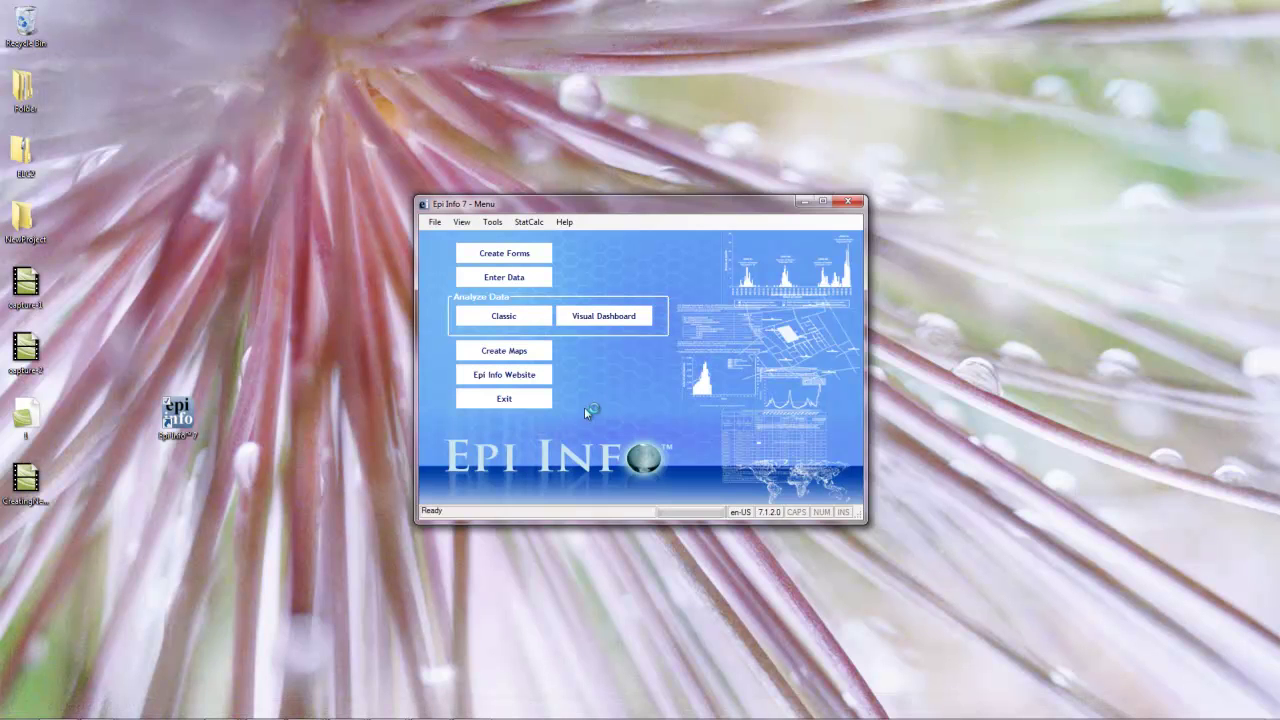
# Step: Start a new Visual Dashboard using NewForm from NewProject\NewProject.prj as its data source
pyautogui.click(603, 316)
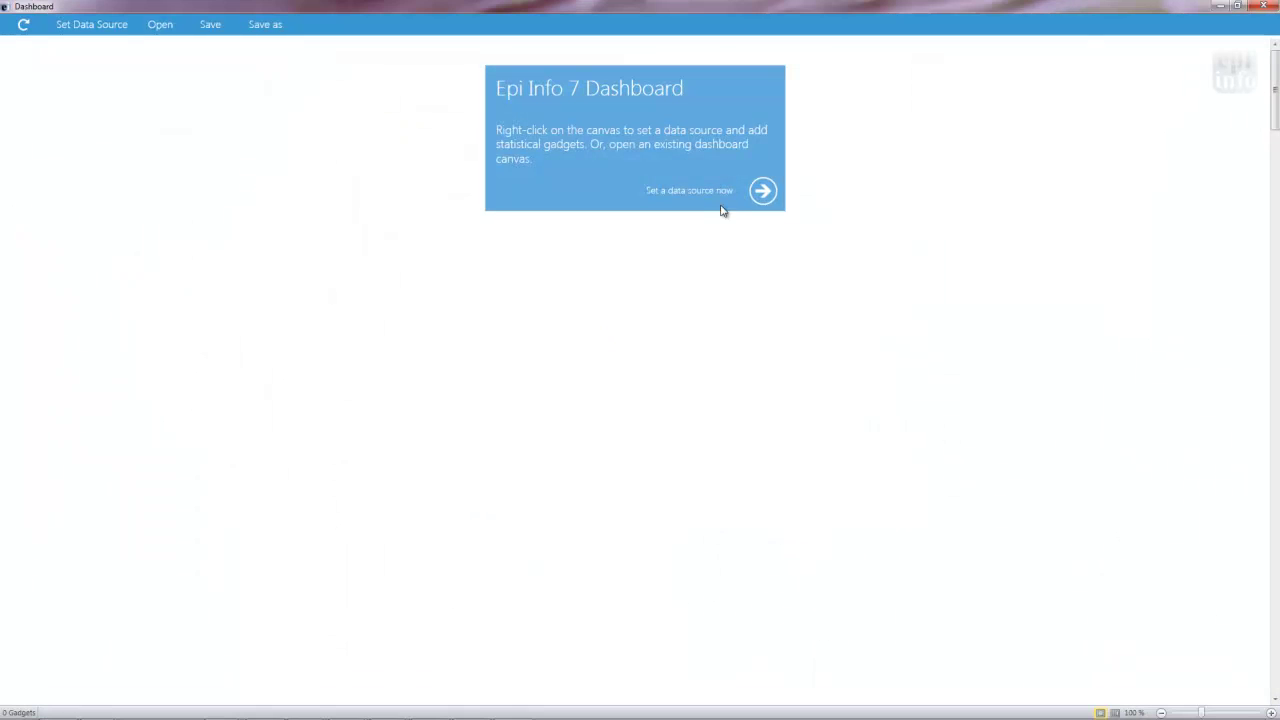
pyautogui.click(763, 191)
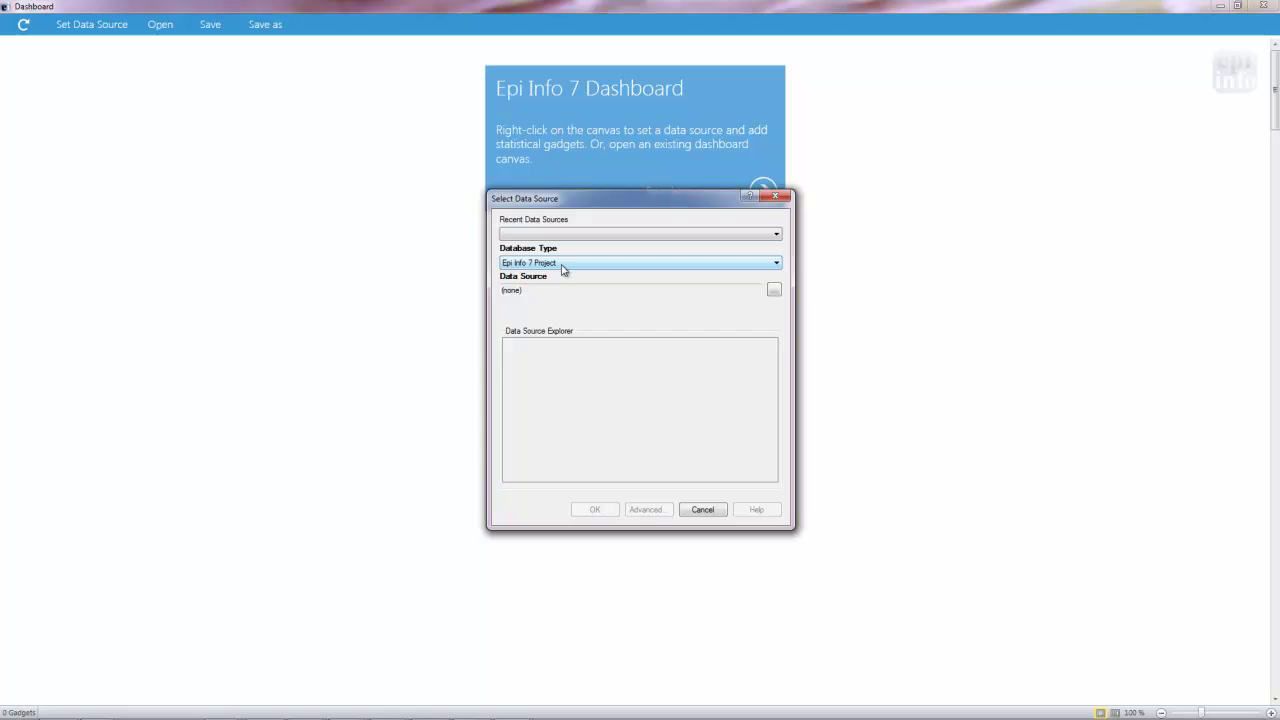
pyautogui.click(773, 292)
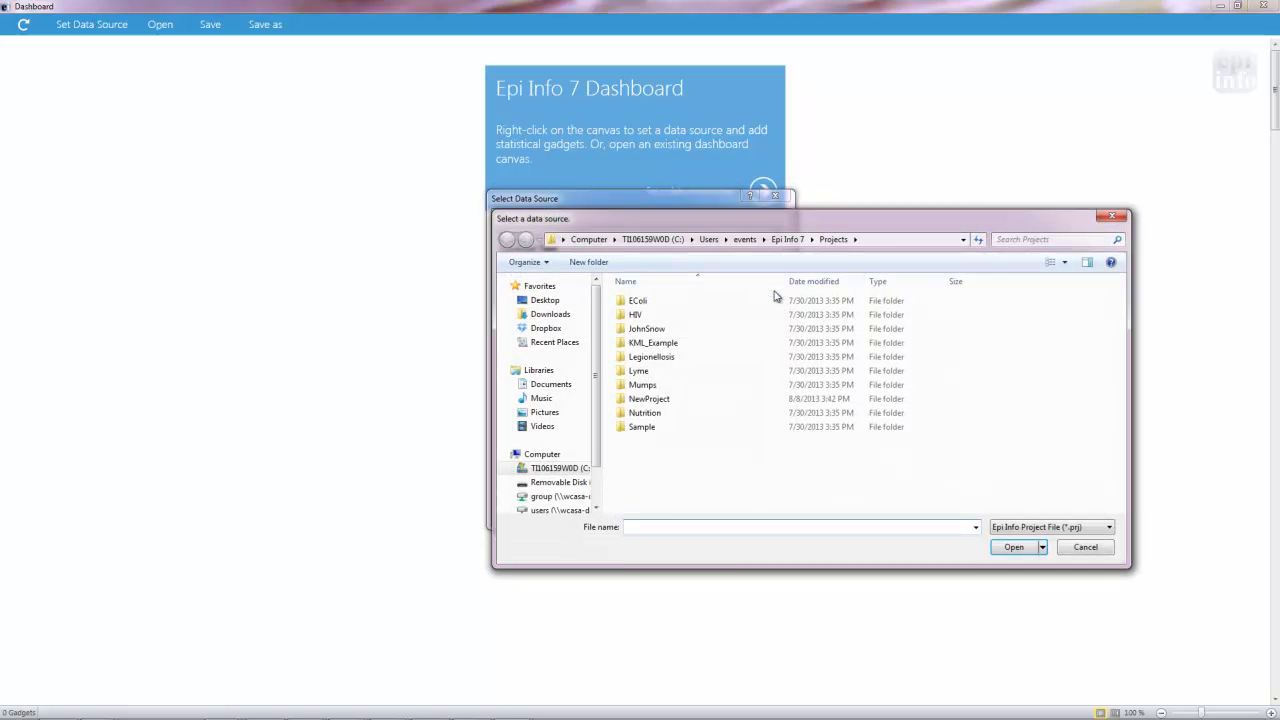
pyautogui.doubleClick(662, 402)
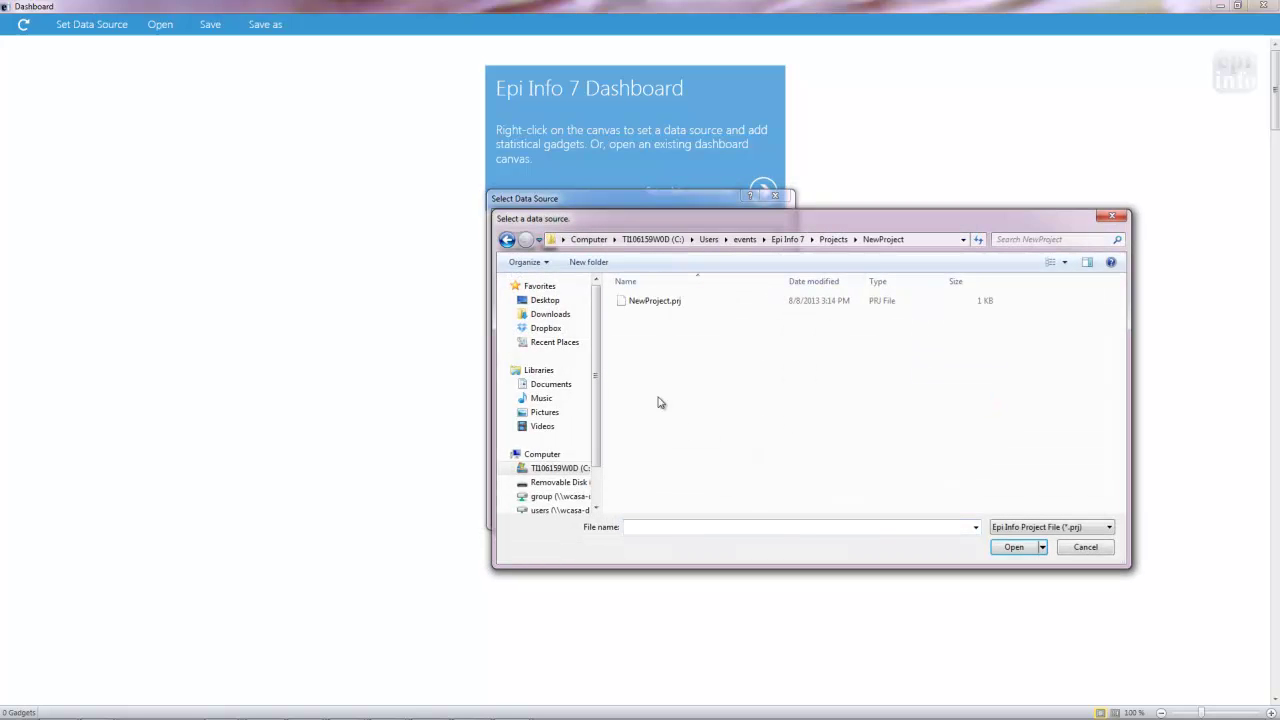
pyautogui.click(664, 305)
pyautogui.click(1014, 547)
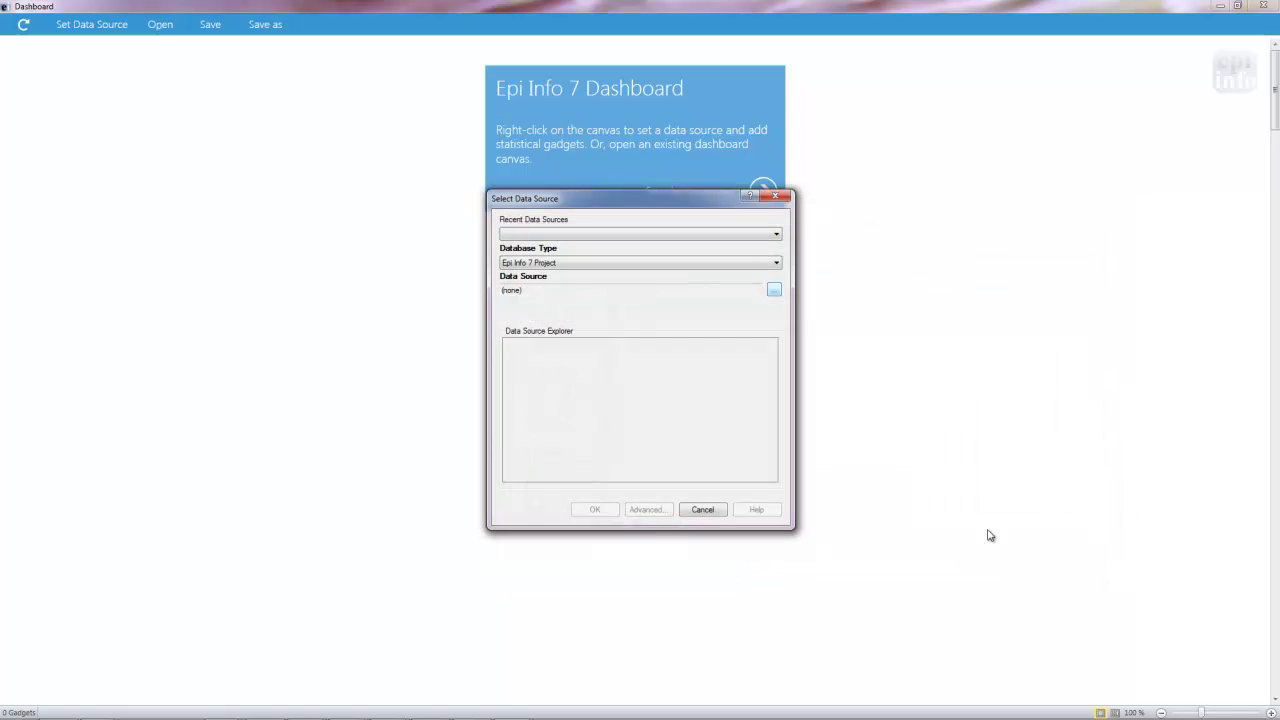
pyautogui.click(515, 360)
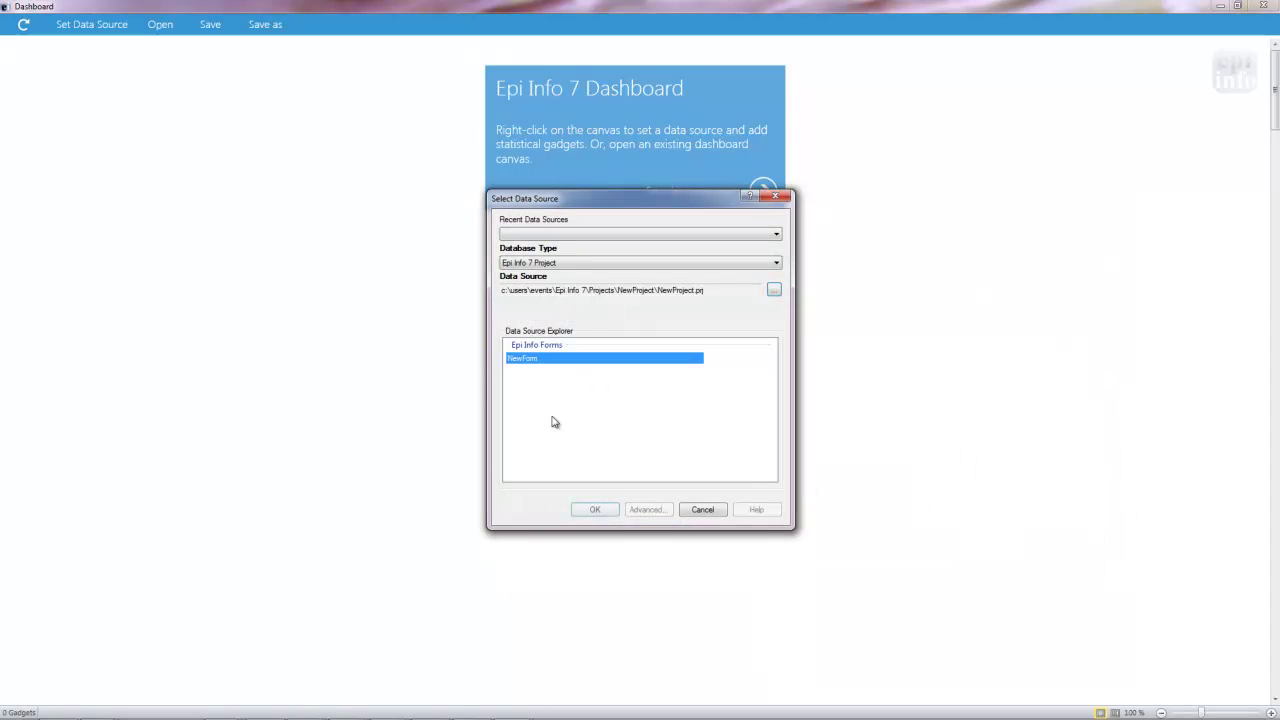
pyautogui.click(597, 511)
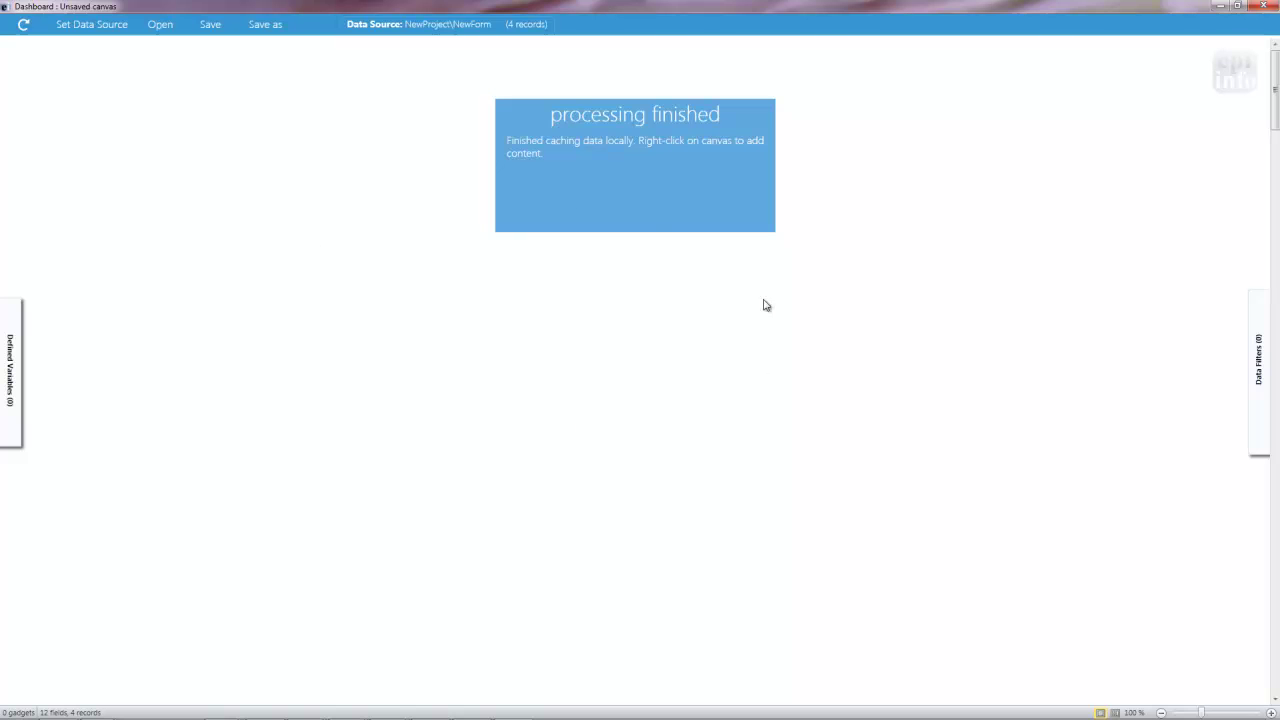
# Step: Add a Line List gadget with all twelve NewForm variables and generate it
pyautogui.rightClick(452, 254)
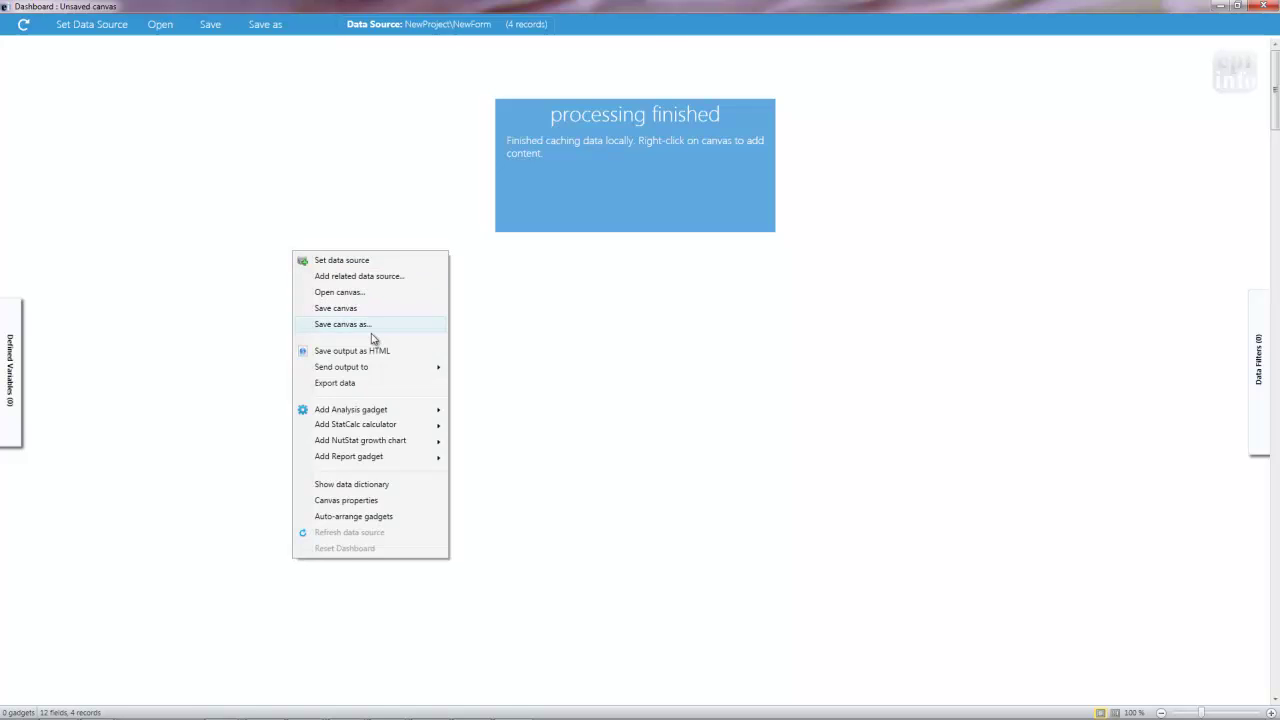
pyautogui.moveTo(383, 416)
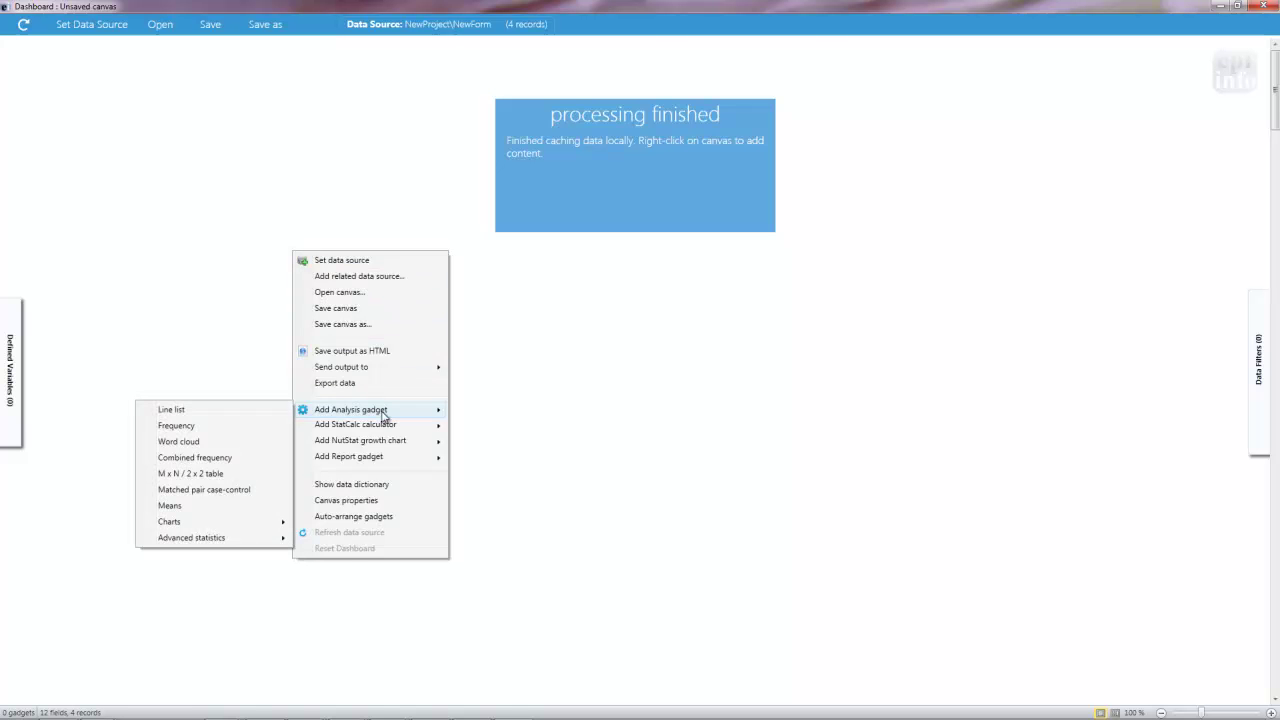
pyautogui.click(243, 410)
pyautogui.click(490, 403)
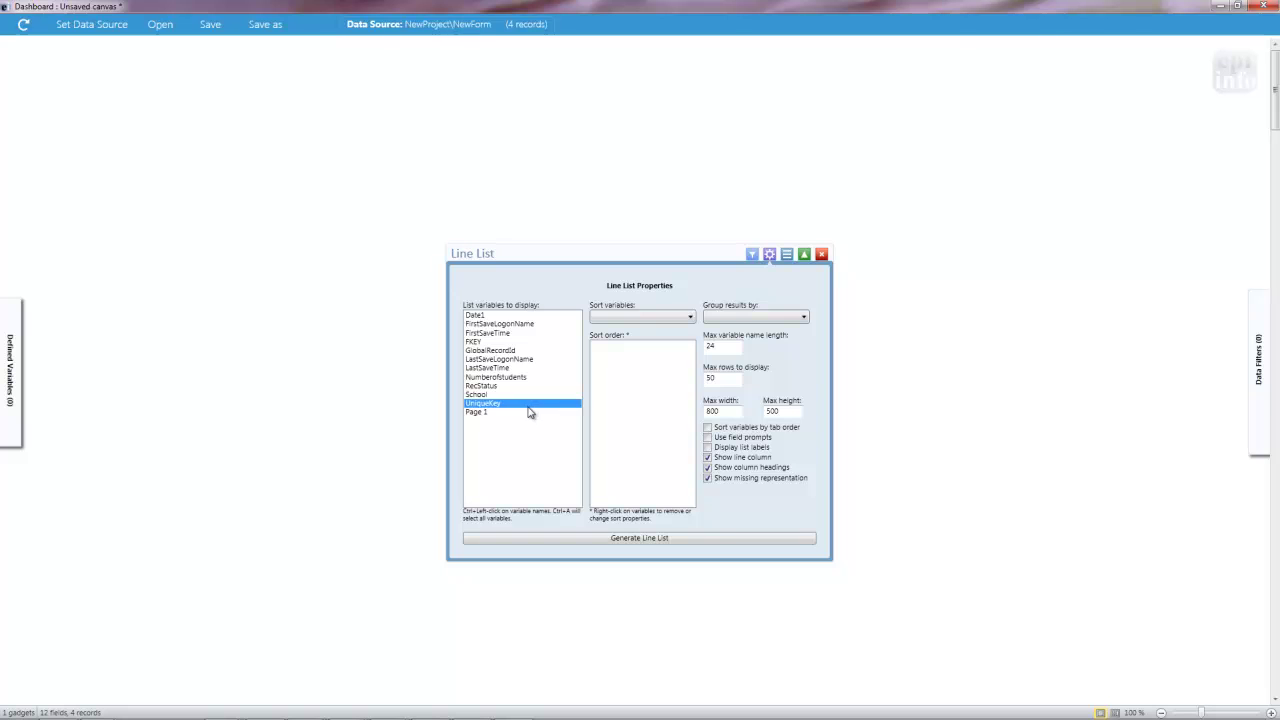
pyautogui.hotkey('ctrl', 'a')
pyautogui.click(619, 538)
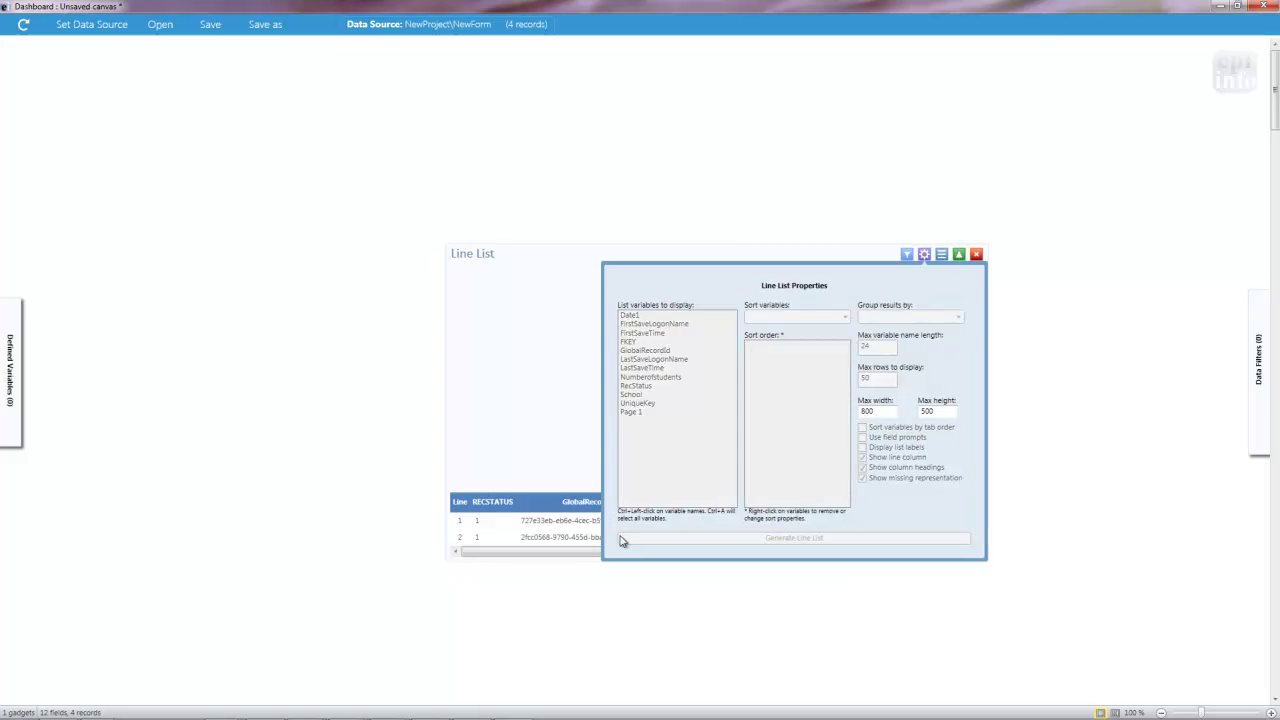
# Step: Shift the line list left and scroll its grid across to the School and UniqueKey columns
pyautogui.moveTo(614, 260); pyautogui.dragTo(420, 256)
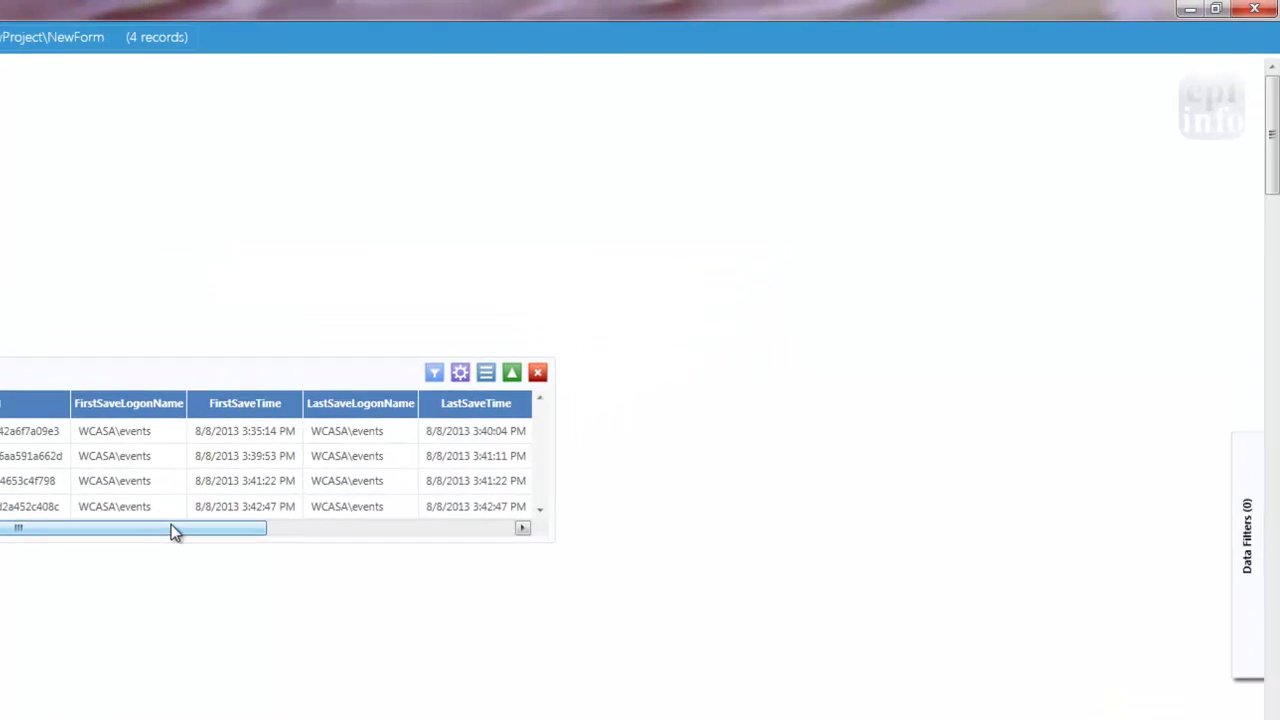
pyautogui.moveTo(171, 531); pyautogui.dragTo(245, 533)
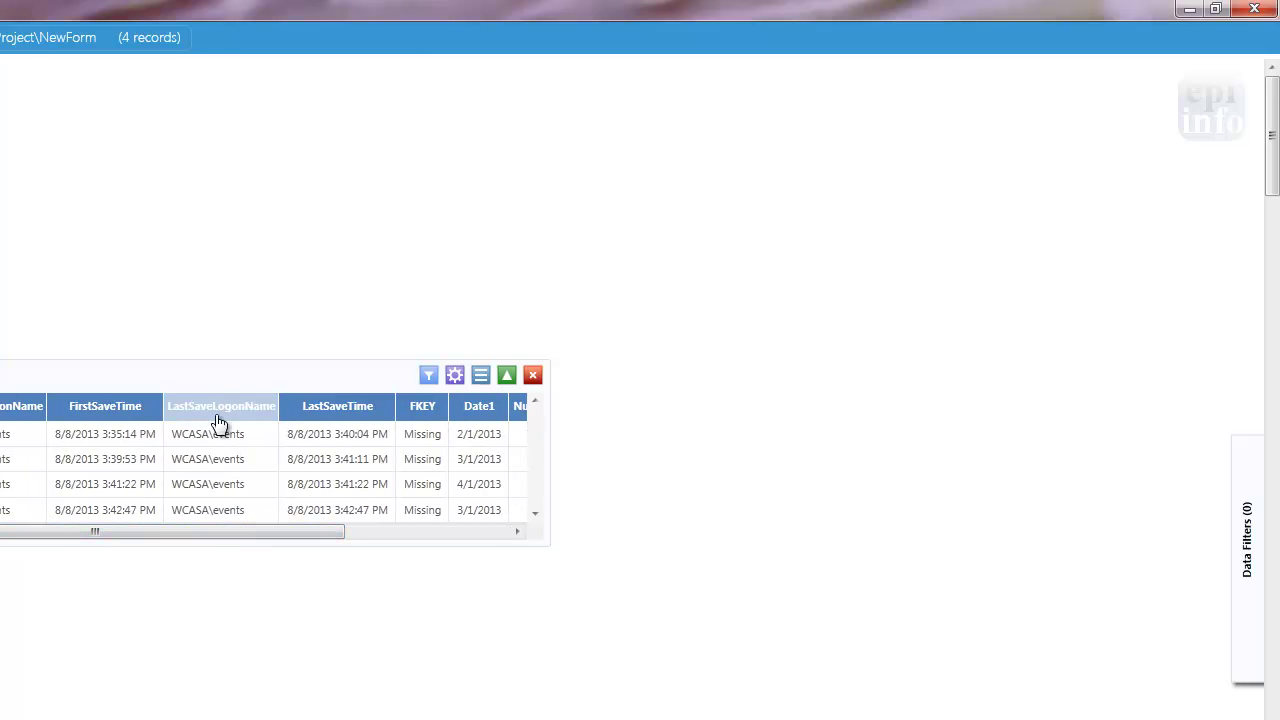
pyautogui.moveTo(242, 536); pyautogui.dragTo(520, 560)
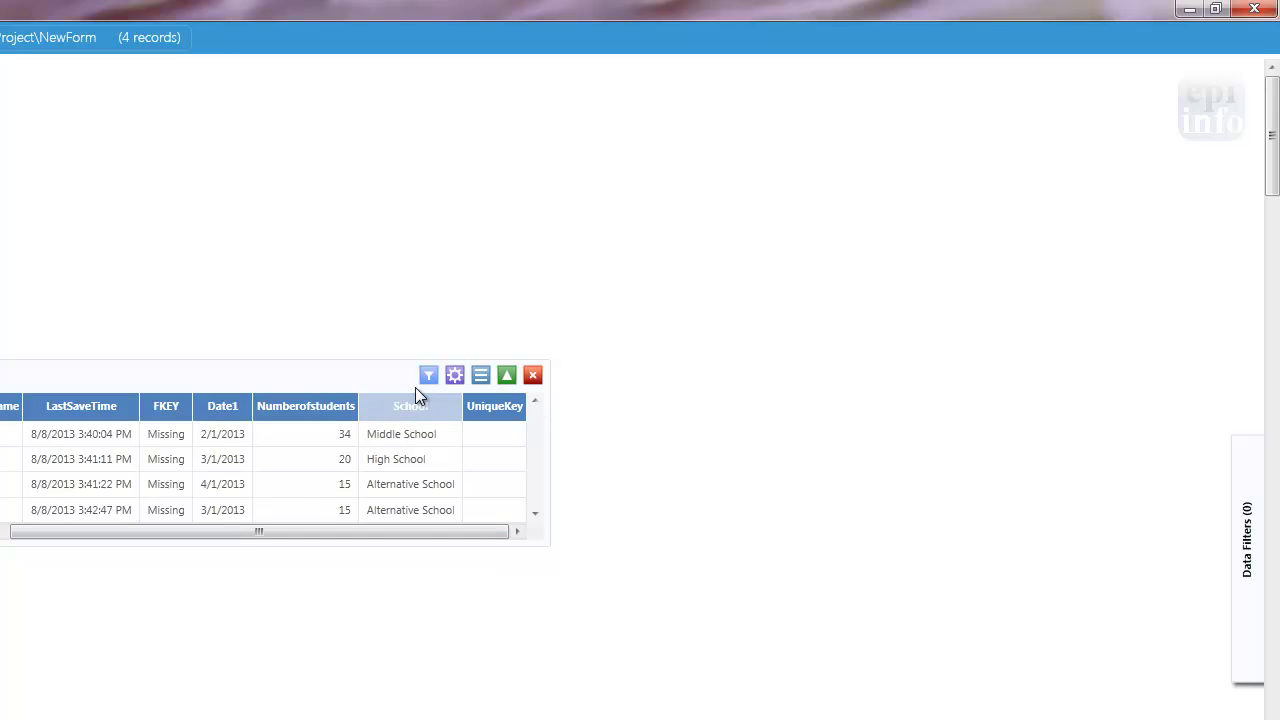
# Step: Close the line list and dashboard without saving the canvas, then start Classic Analysis
pyautogui.click(533, 375)
pyautogui.click(1268, 3)
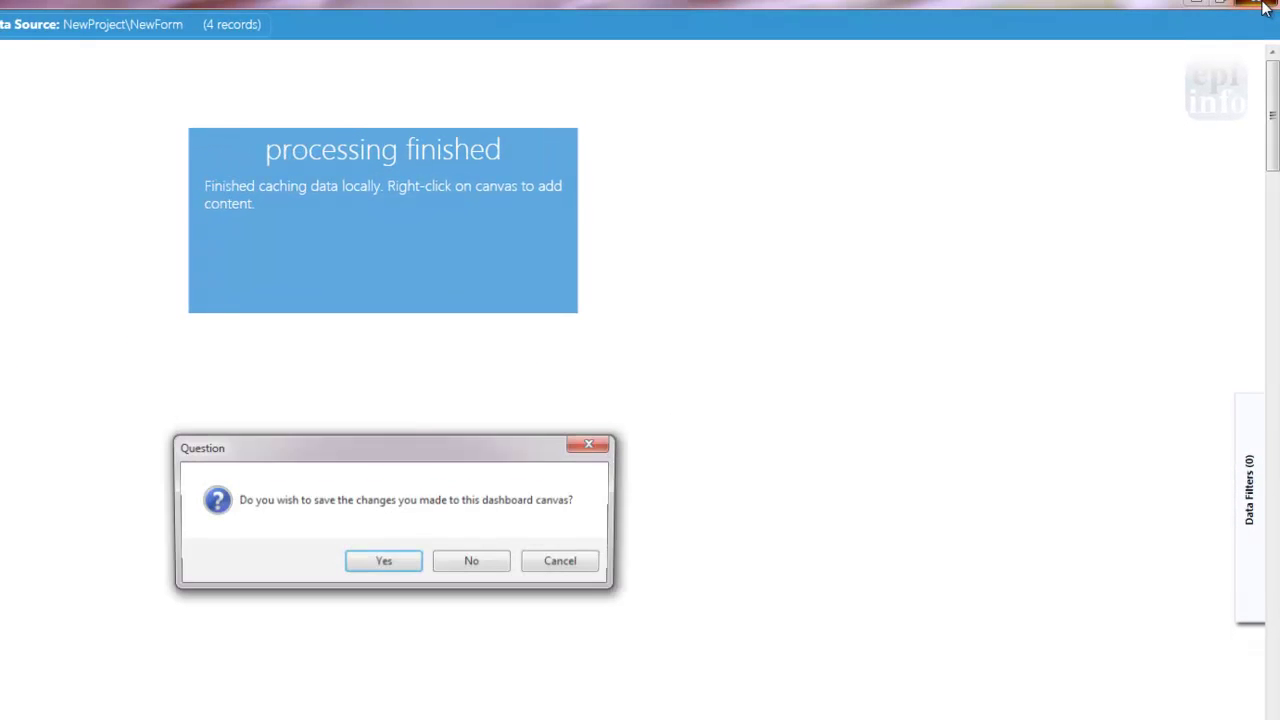
pyautogui.click(392, 563)
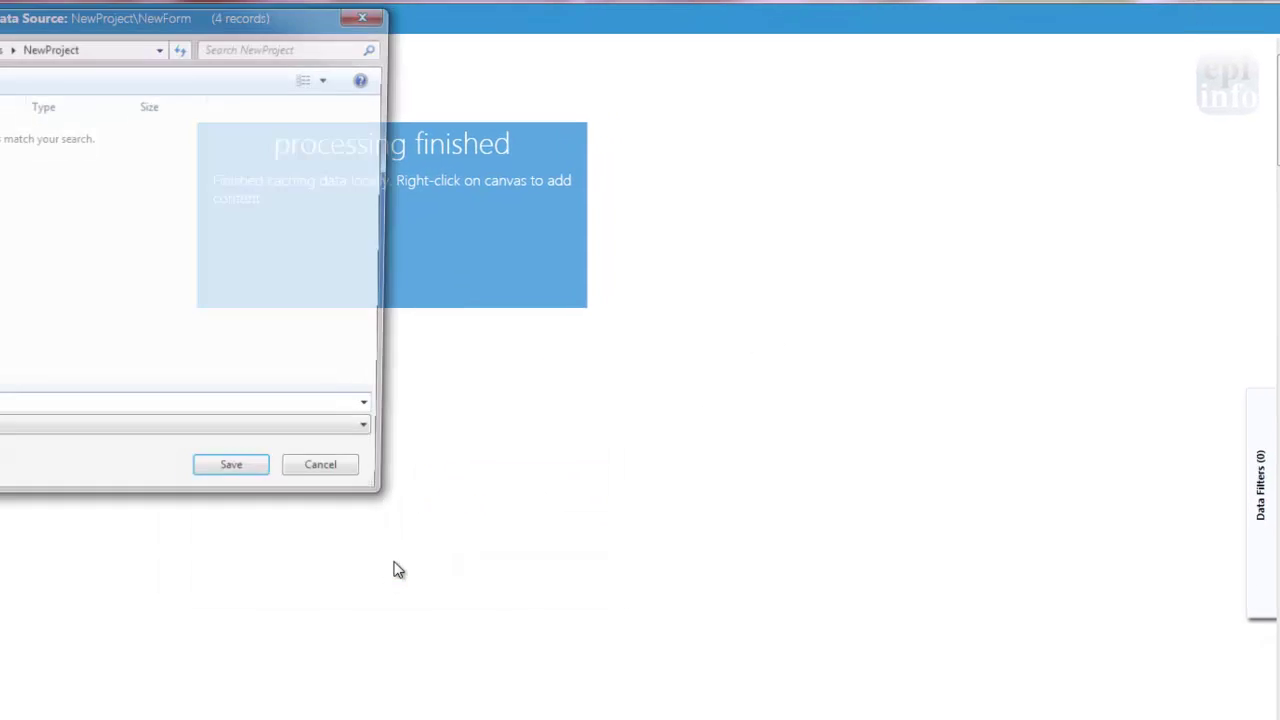
pyautogui.click(320, 463)
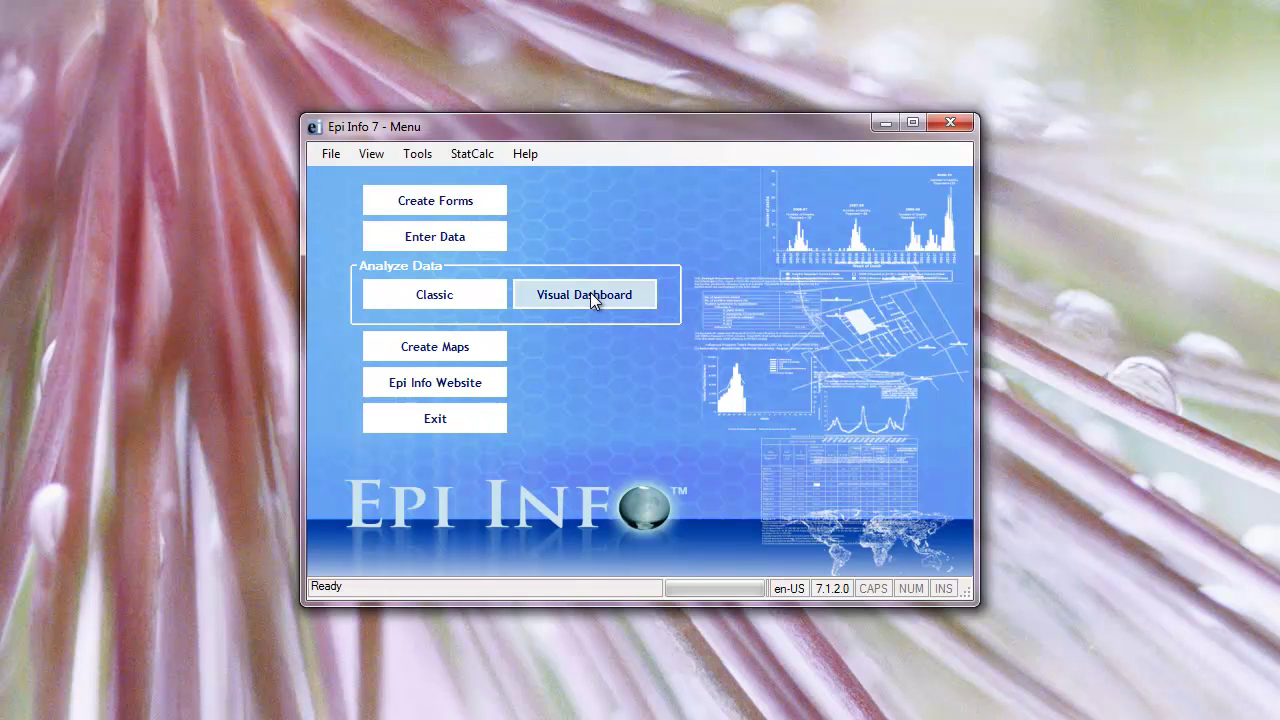
pyautogui.click(450, 297)
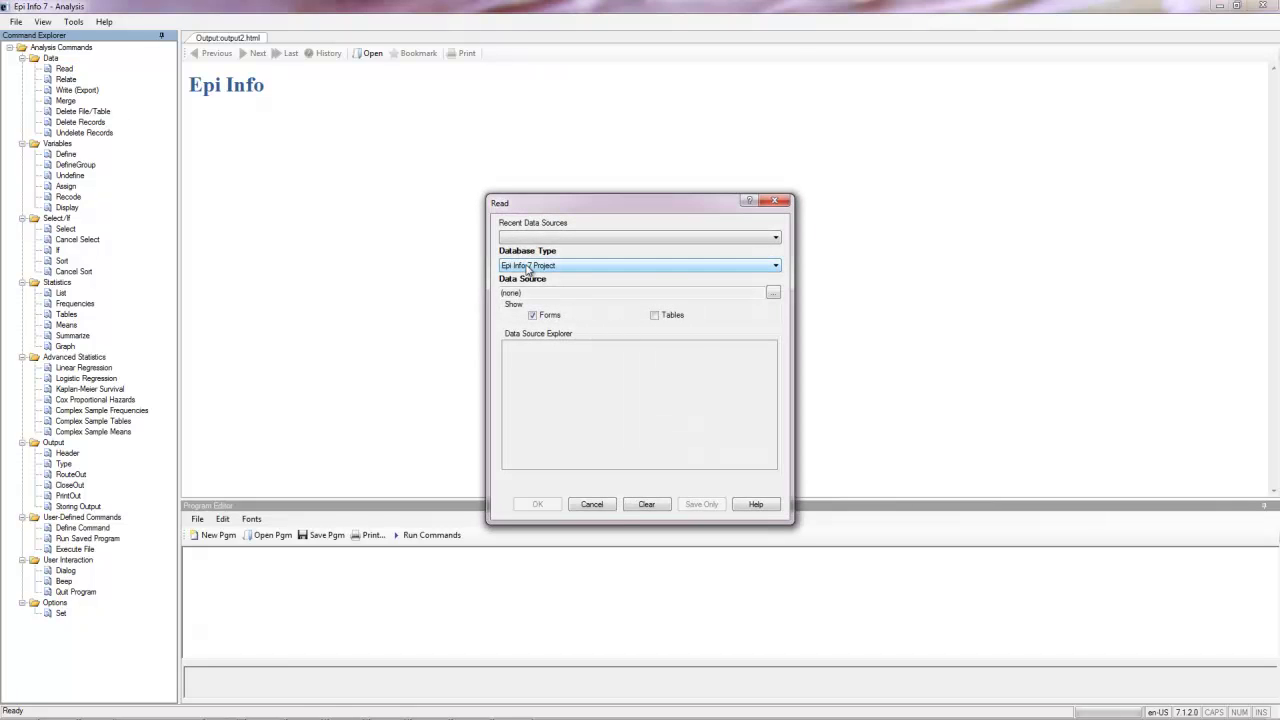
# Step: Read NewForm from Epi Info 7\Projects\NewProject\NewProject.prj into Classic Analysis
pyautogui.click(773, 294)
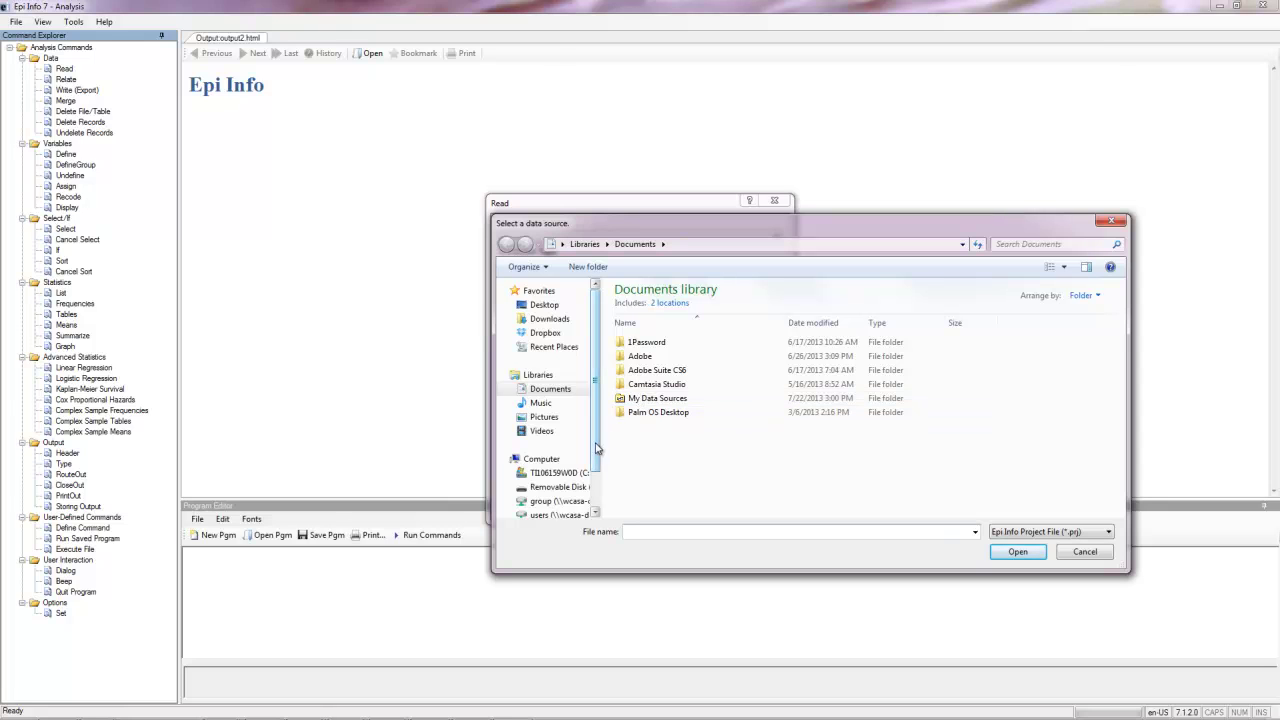
pyautogui.scroll(-2, 597, 451)
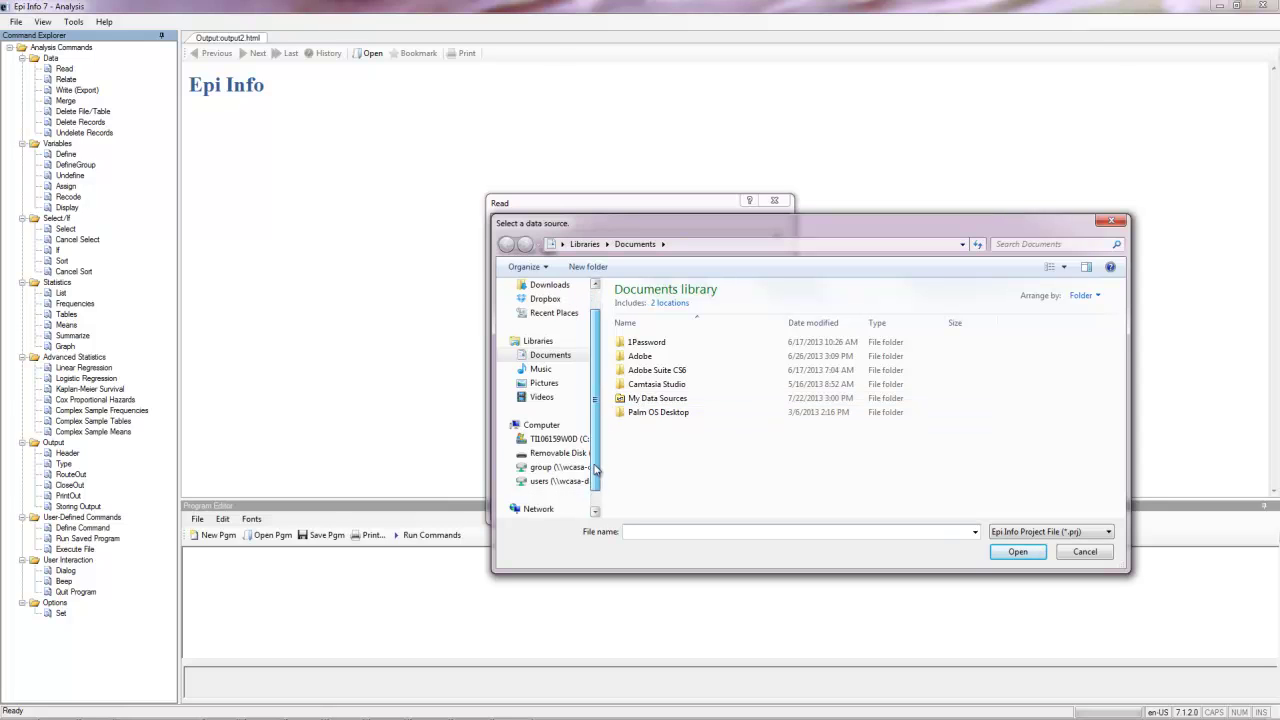
pyautogui.click(566, 428)
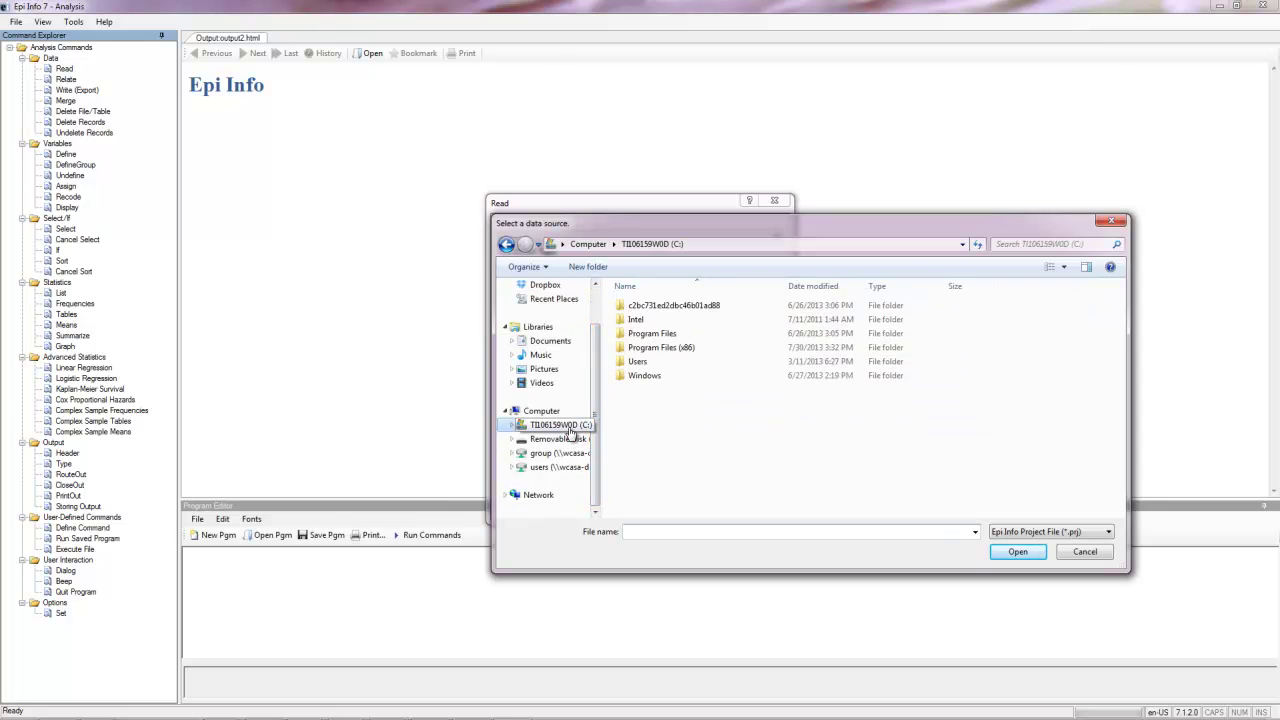
pyautogui.doubleClick(638, 362)
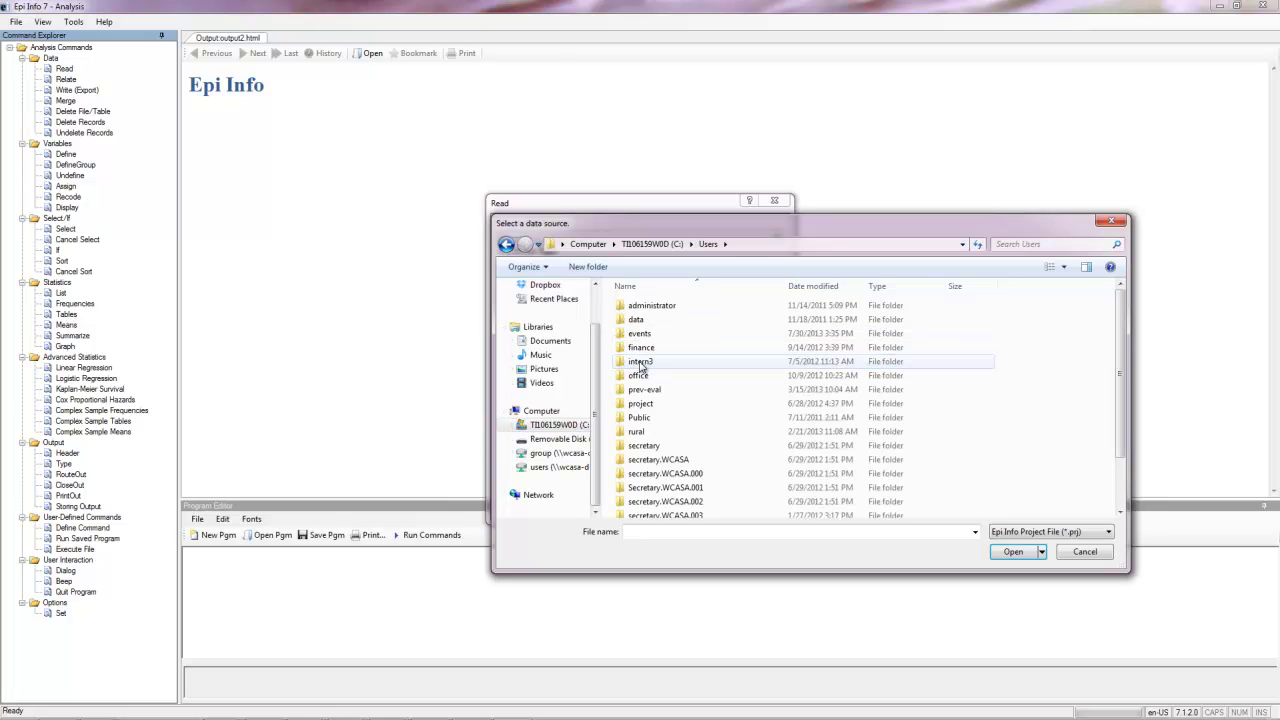
pyautogui.doubleClick(641, 334)
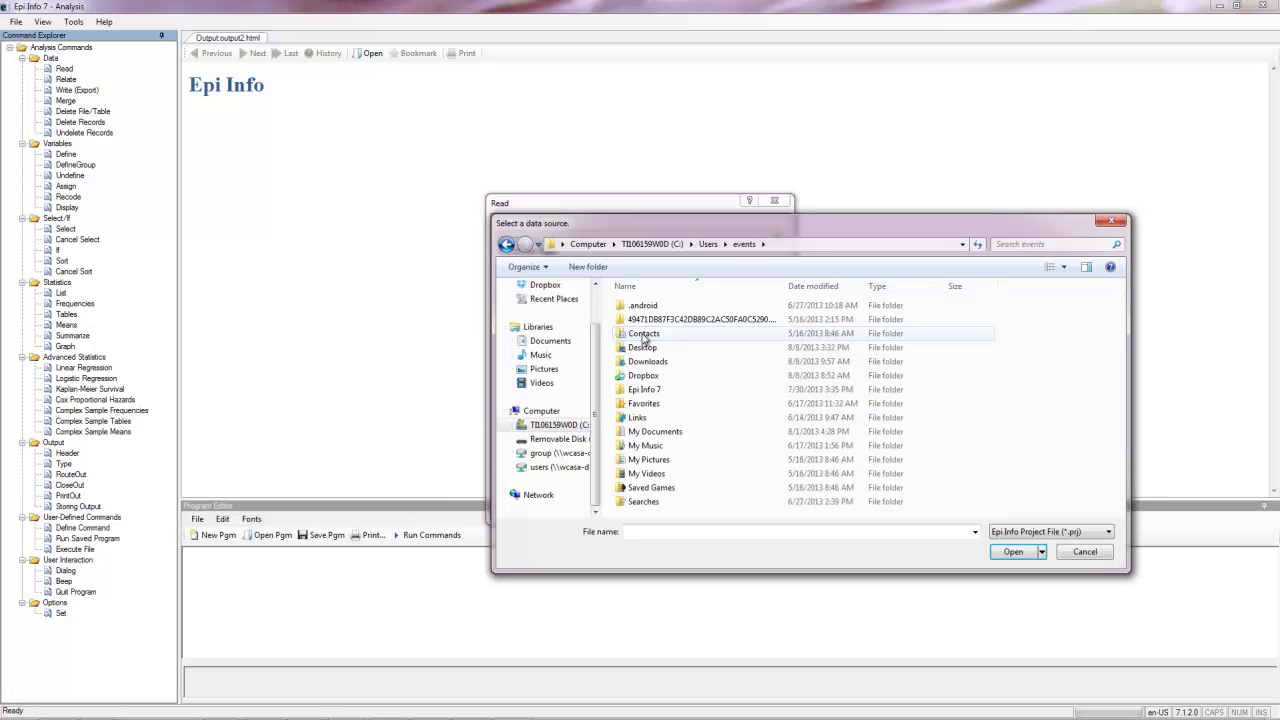
pyautogui.doubleClick(672, 390)
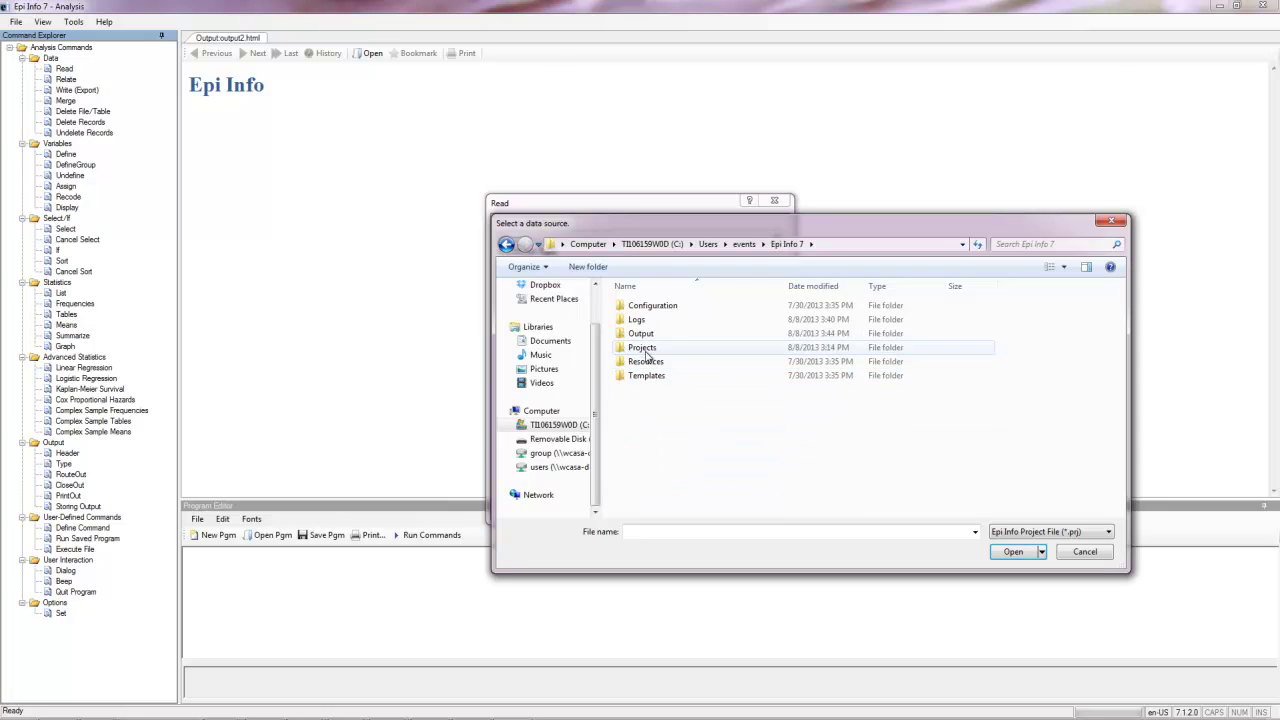
pyautogui.doubleClick(642, 349)
pyautogui.doubleClick(646, 404)
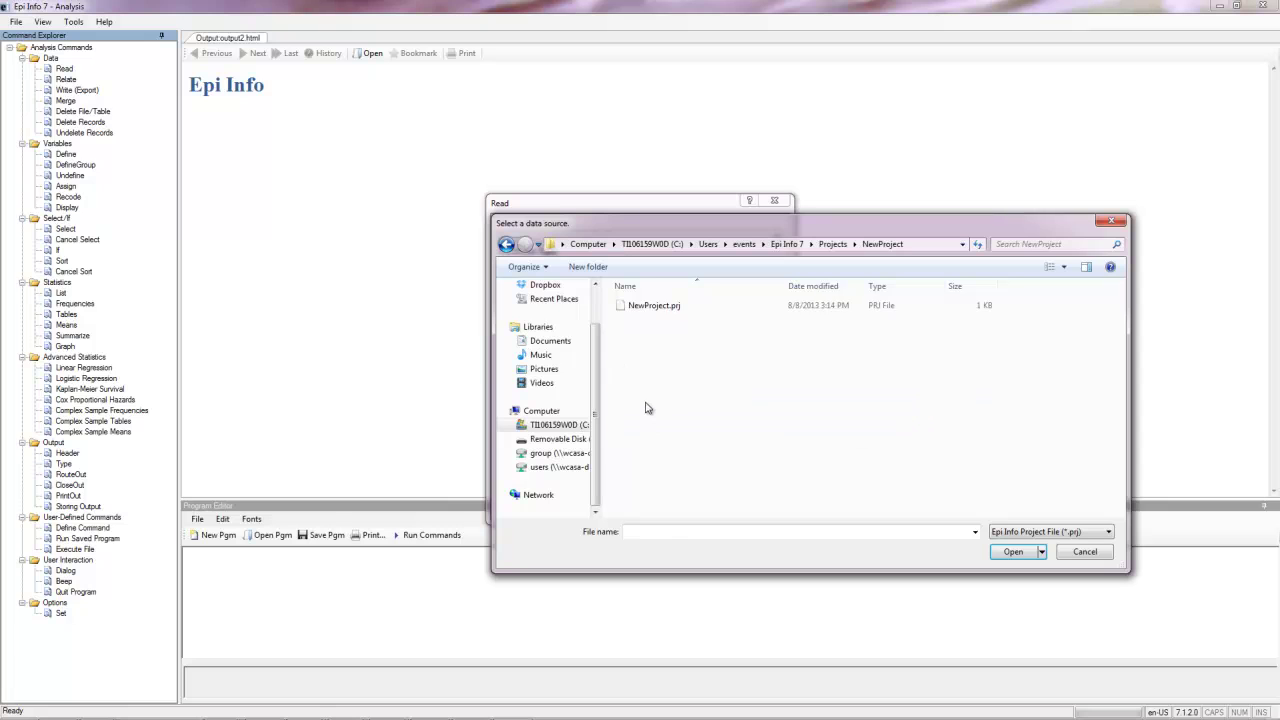
pyautogui.click(655, 306)
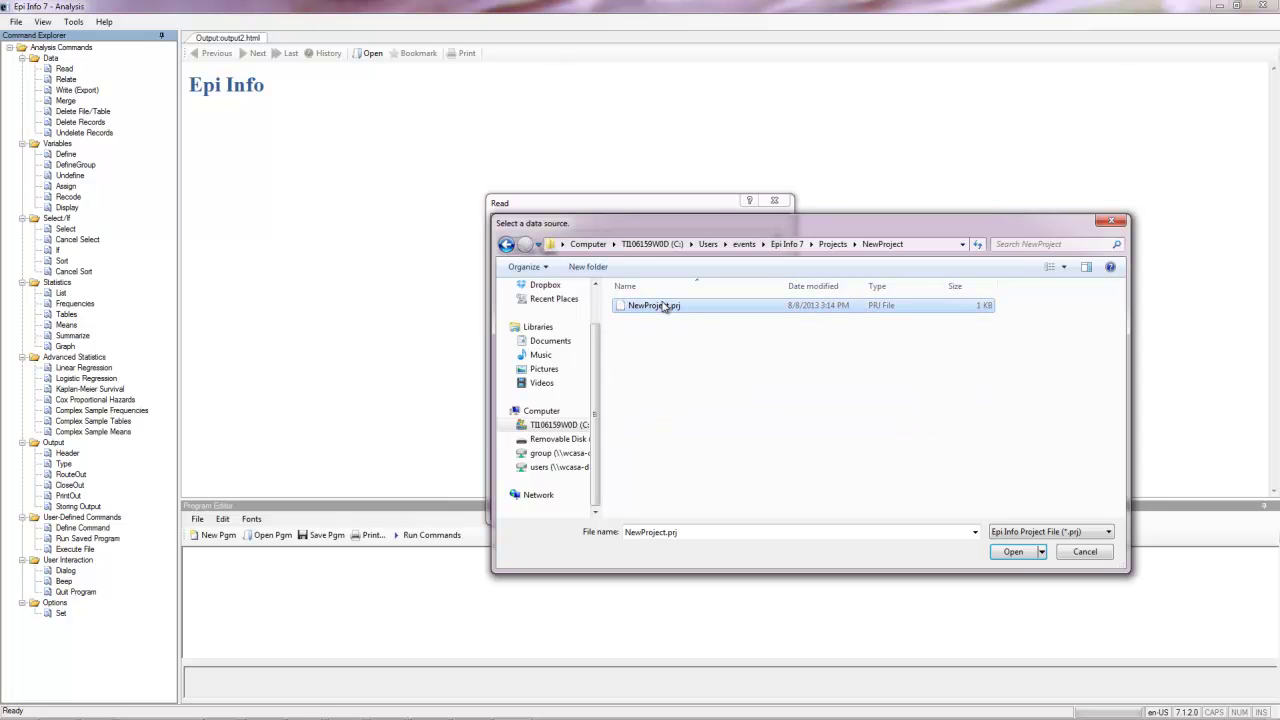
pyautogui.click(1012, 552)
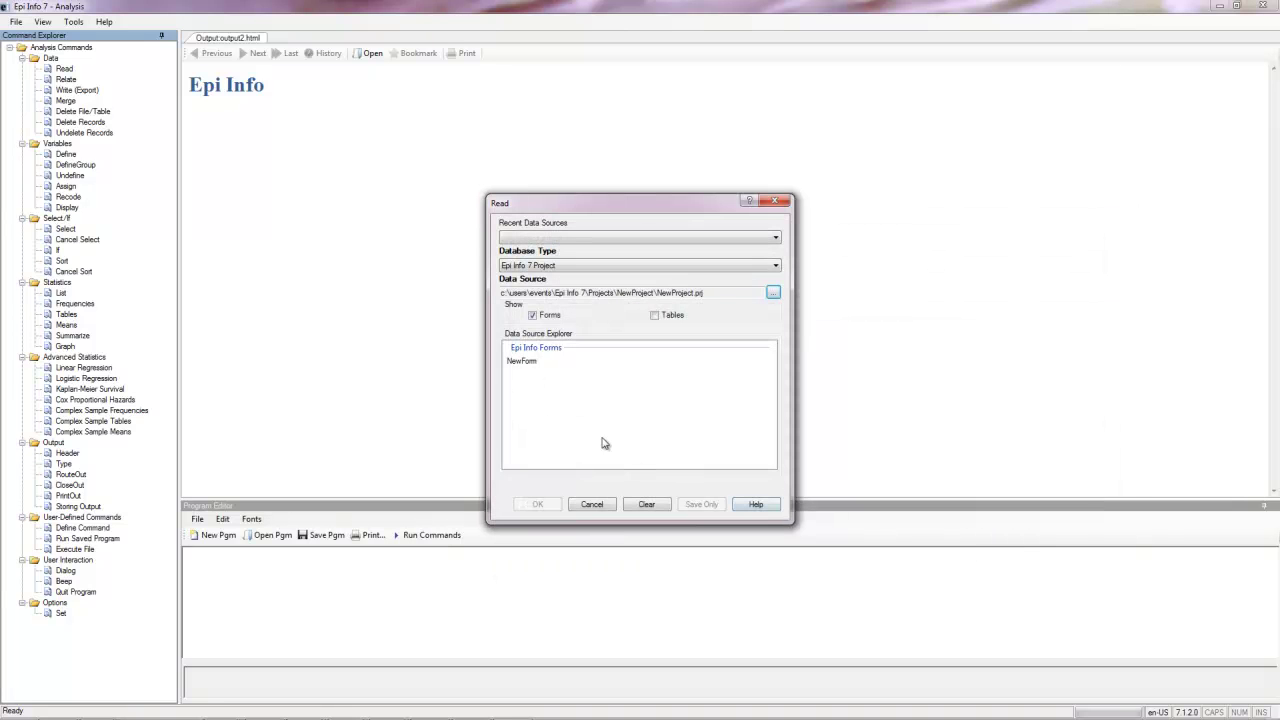
pyautogui.click(522, 361)
pyautogui.click(542, 506)
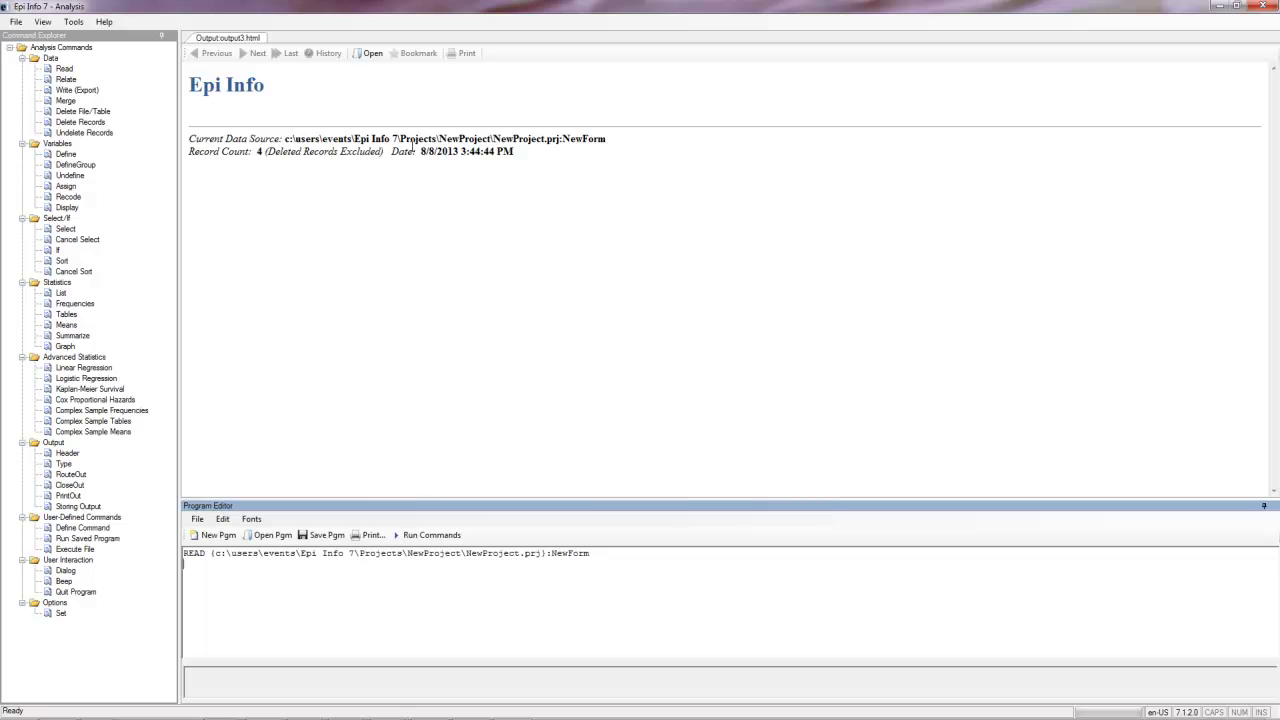
# Step: Check the 4-record count in the output, then close Classic Analysis
pyautogui.moveTo(246, 153); pyautogui.dragTo(380, 156)
pyautogui.click(411, 251)
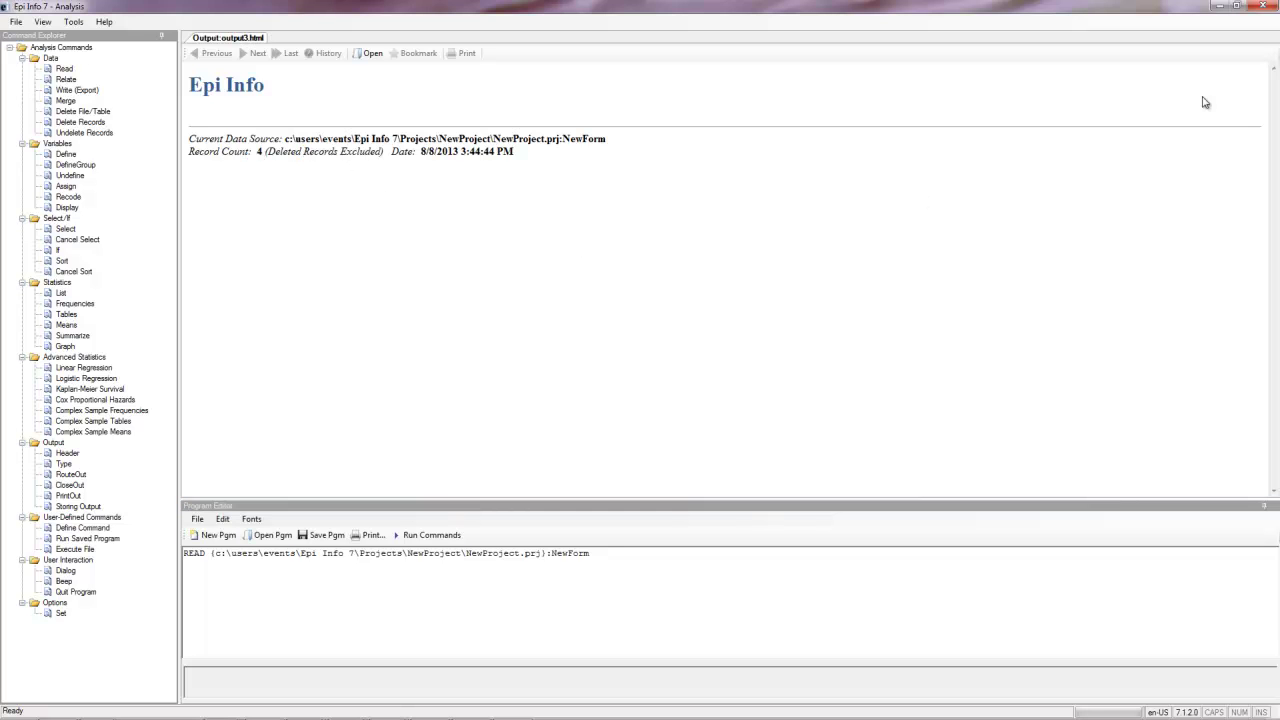
pyautogui.click(1264, 6)
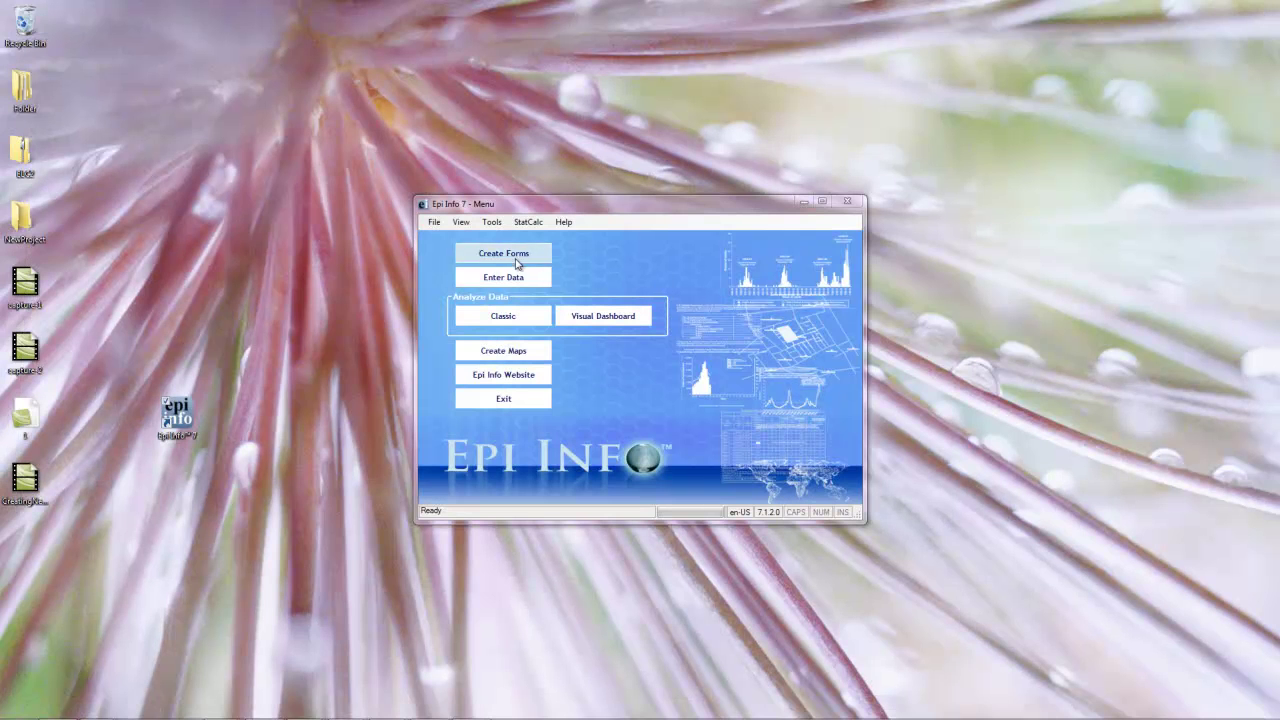